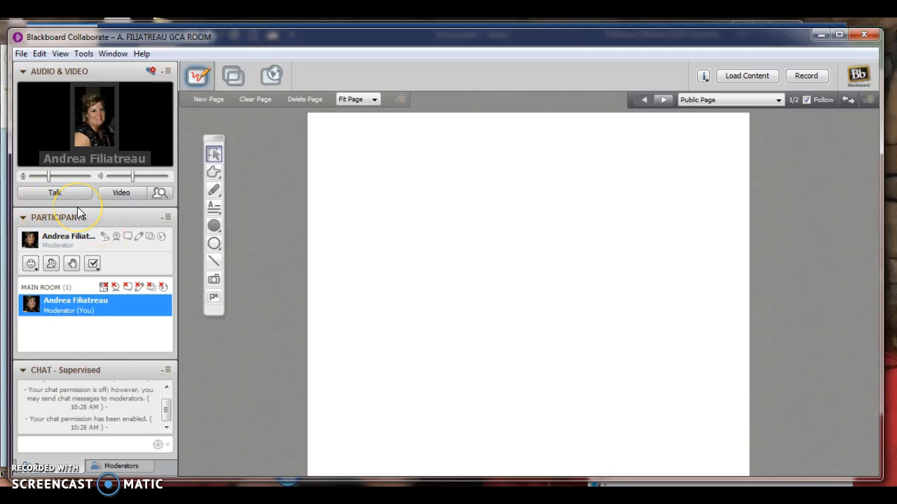
- Turn on the microphone for talking in the session, and turn it off again
{"action": "left_click", "coordinate": [63, 190]}
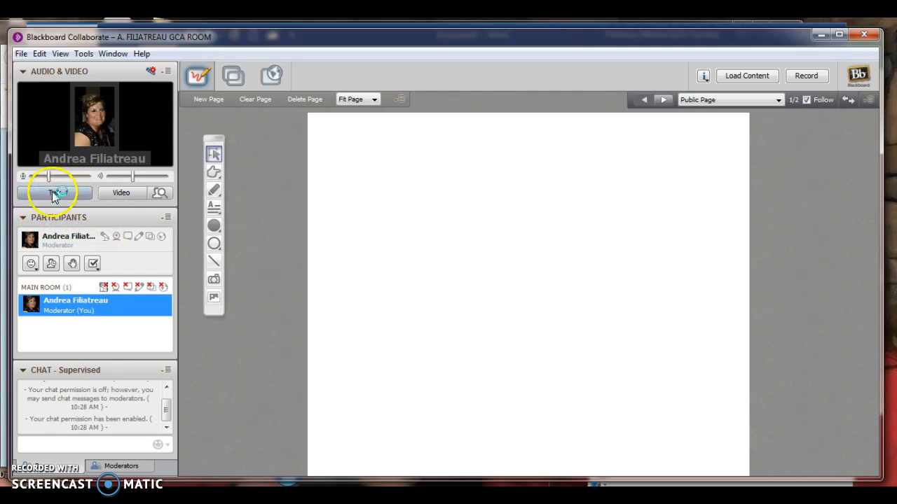
{"action": "left_click", "coordinate": [56, 194]}
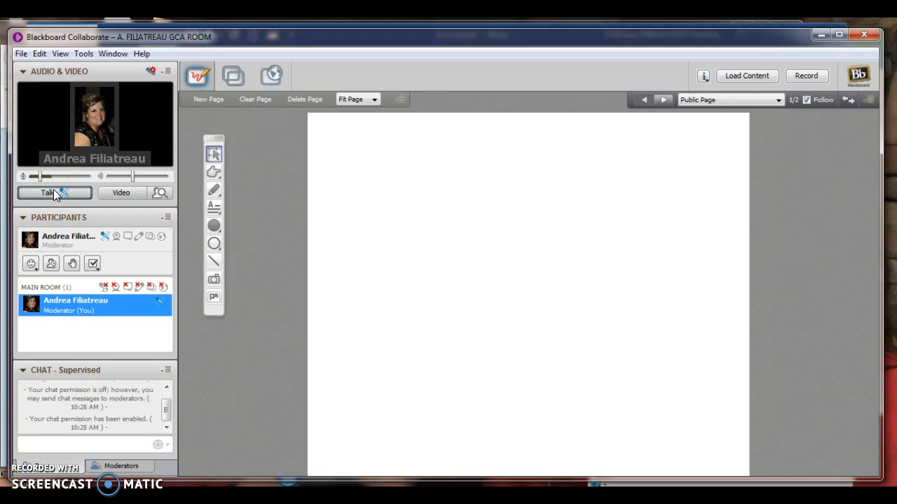
{"action": "left_click", "coordinate": [55, 194]}
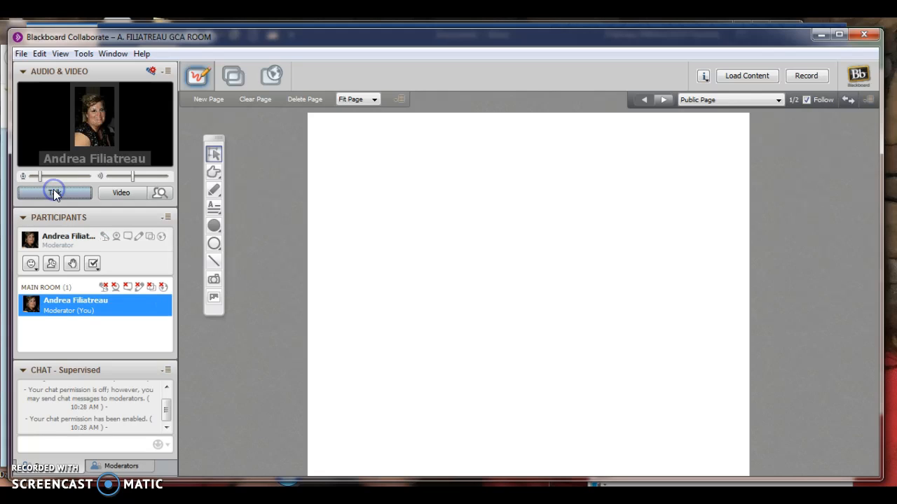
{"action": "left_click", "coordinate": [153, 210]}
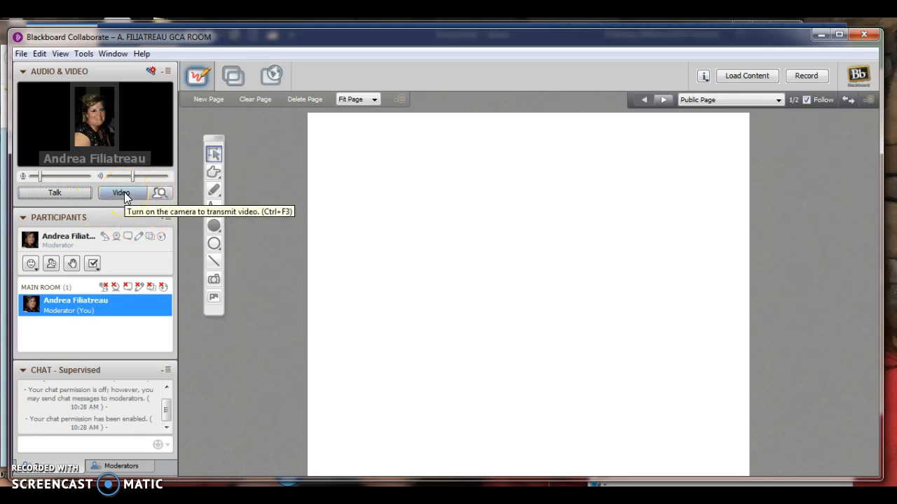
{"action": "left_click", "coordinate": [67, 196]}
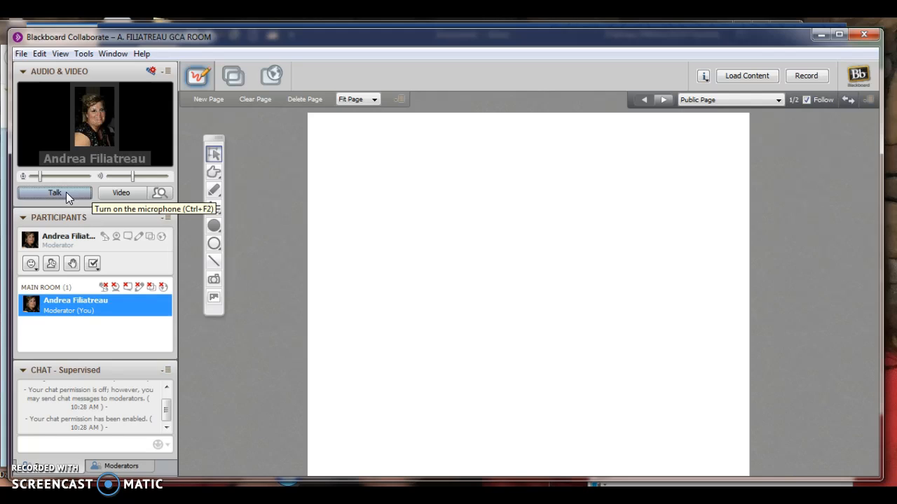
- In the preferences' camera settings, select Camera Plus (VGA Resolution Maximum) (WDM) as the camera and apply it
{"action": "left_click", "coordinate": [41, 54]}
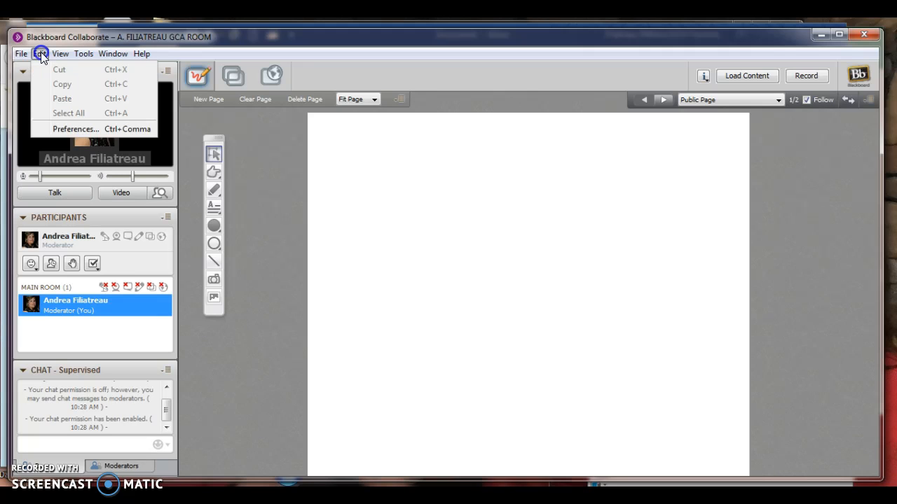
{"action": "left_click", "coordinate": [64, 124]}
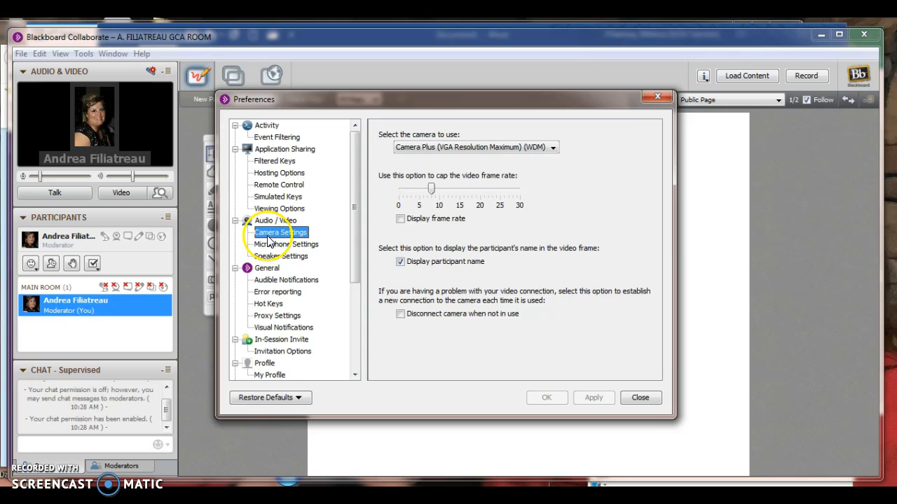
{"action": "left_click", "coordinate": [462, 147]}
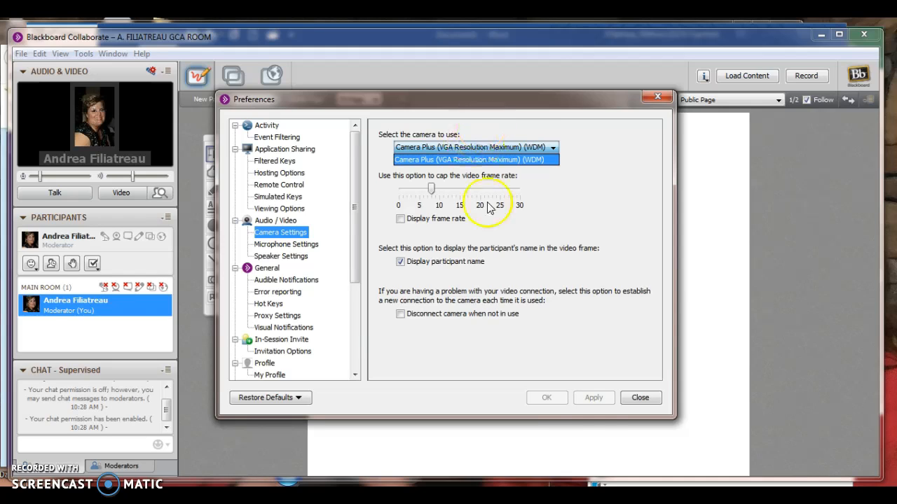
{"action": "left_click", "coordinate": [509, 161]}
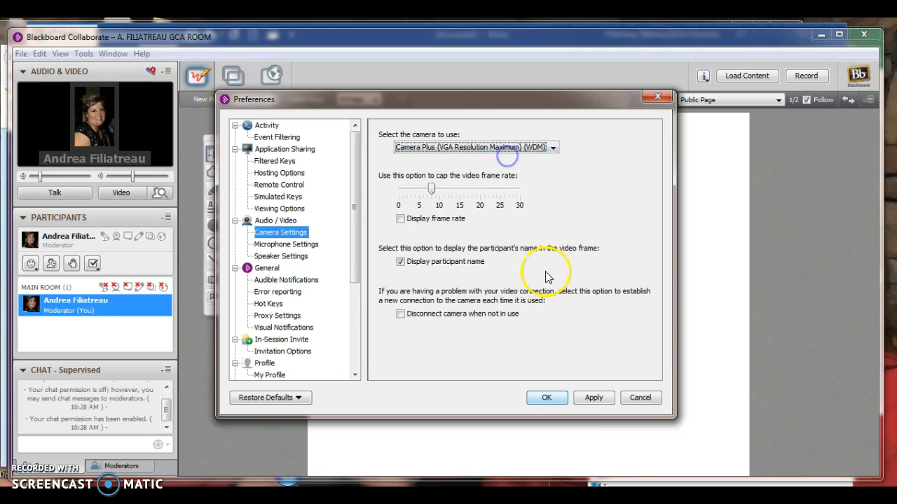
{"action": "left_click", "coordinate": [592, 399]}
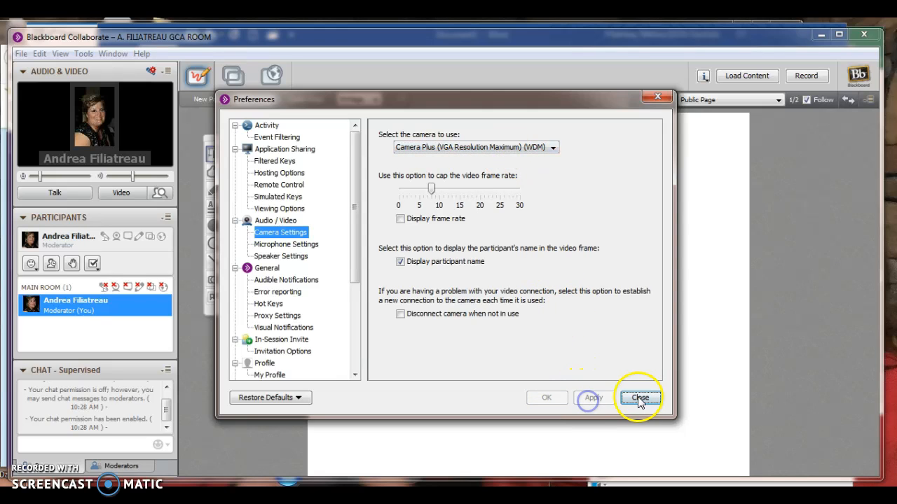
{"action": "left_click", "coordinate": [639, 396]}
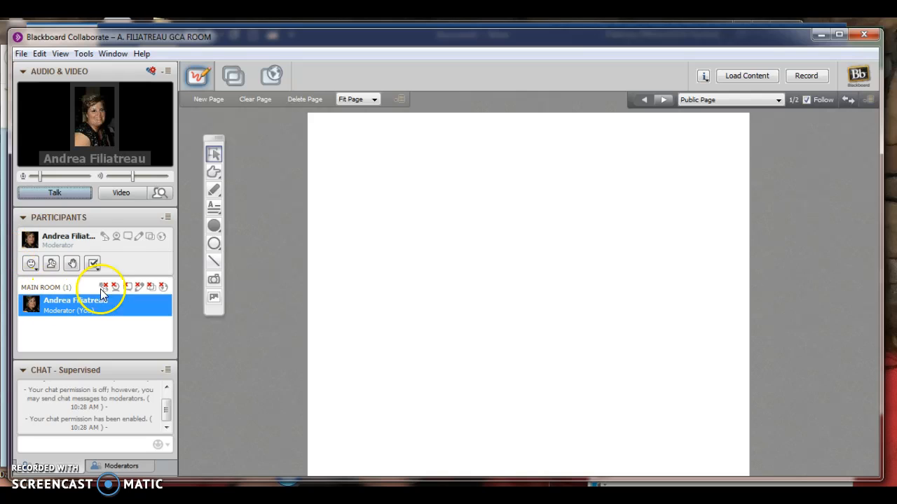
- Show the Smiley Face emotion in the participants list
{"action": "left_click", "coordinate": [31, 269]}
{"action": "left_click", "coordinate": [31, 270]}
{"action": "left_click", "coordinate": [31, 266]}
{"action": "left_click", "coordinate": [31, 281]}
{"action": "left_click", "coordinate": [30, 264]}
{"action": "left_click", "coordinate": [29, 265]}
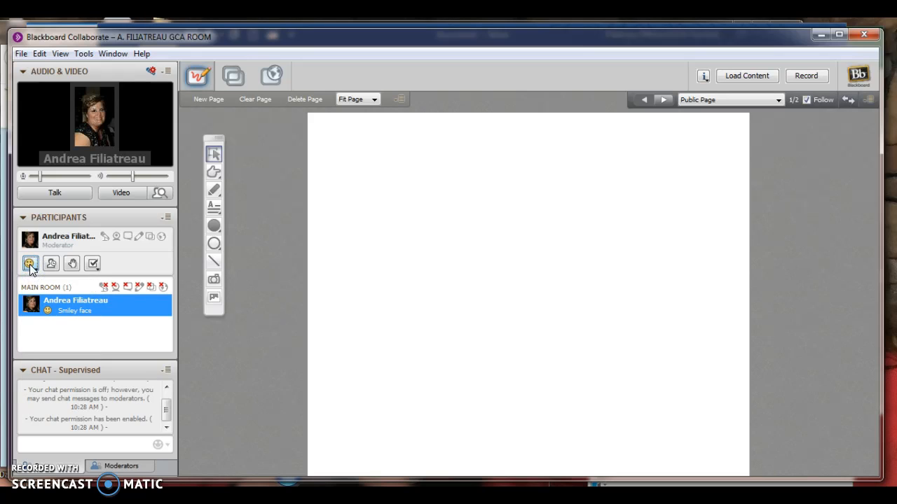
- Show the Applause emotion followed by the Approval emotion in the participants list
{"action": "left_click", "coordinate": [31, 269]}
{"action": "left_click", "coordinate": [31, 307]}
{"action": "left_click", "coordinate": [31, 265]}
{"action": "left_click", "coordinate": [30, 265]}
{"action": "left_click", "coordinate": [31, 265]}
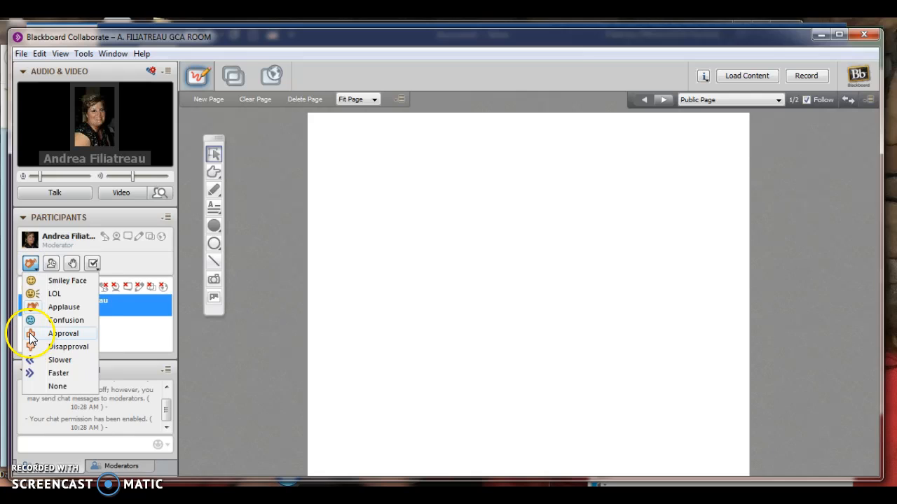
{"action": "left_click", "coordinate": [31, 335]}
- Set the status to Away and clear it, and raise and lower the hand
{"action": "left_click", "coordinate": [52, 264]}
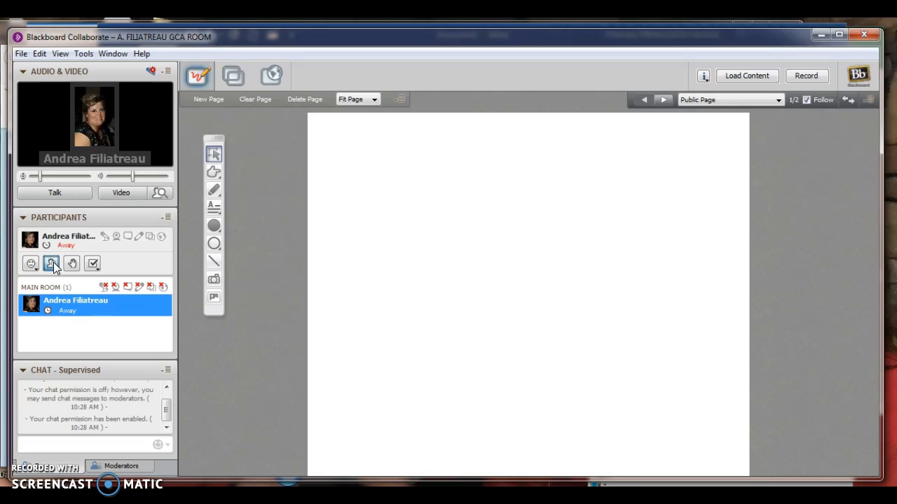
{"action": "left_click", "coordinate": [53, 263]}
{"action": "left_click", "coordinate": [68, 263]}
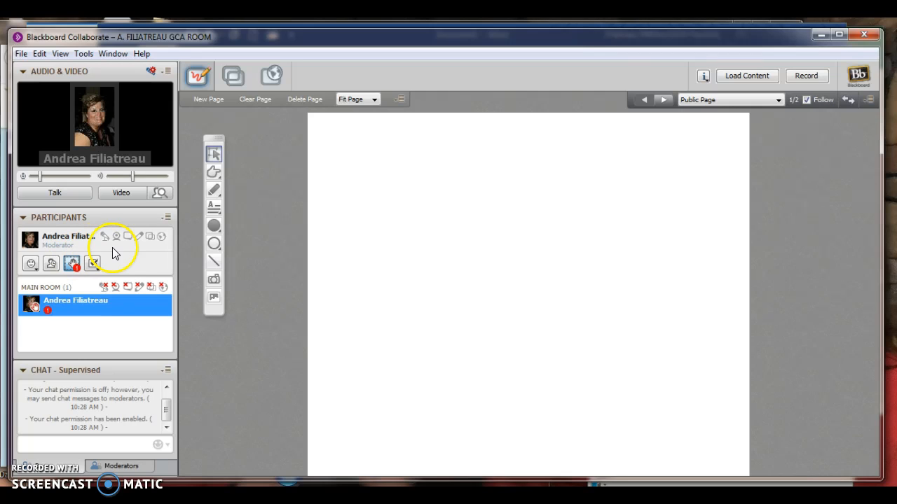
{"action": "left_click", "coordinate": [105, 266]}
{"action": "left_click", "coordinate": [73, 263]}
- Display the Yes/No choices for responding to a poll
{"action": "left_click", "coordinate": [97, 264]}
{"action": "left_click", "coordinate": [98, 264]}
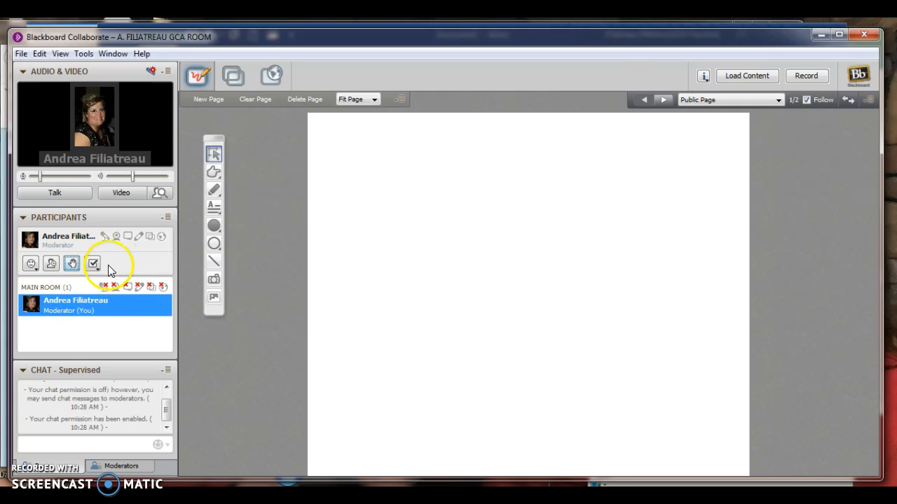
{"action": "left_click", "coordinate": [87, 269]}
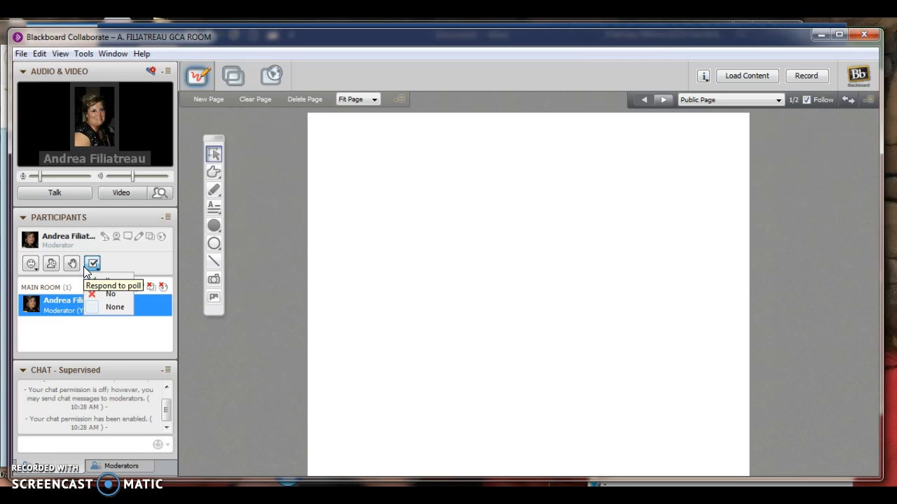
{"action": "left_click", "coordinate": [95, 265]}
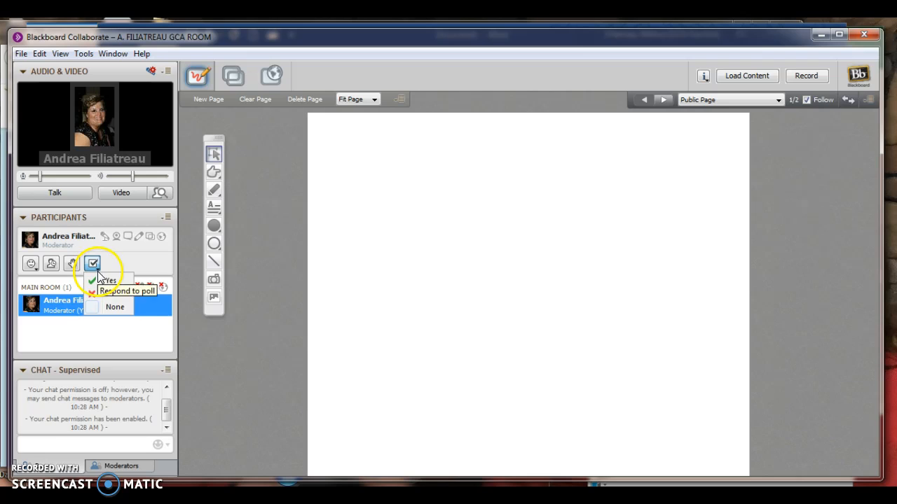
{"action": "left_click", "coordinate": [101, 280]}
{"action": "left_click", "coordinate": [95, 263]}
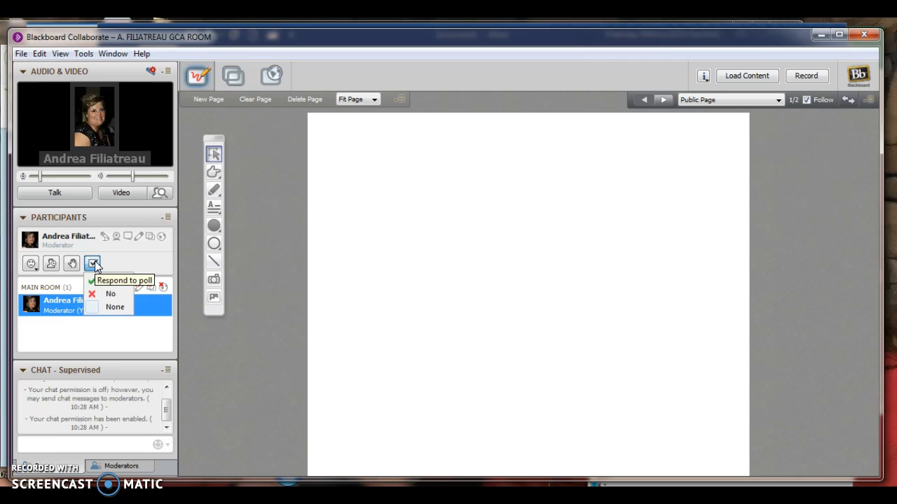
{"action": "left_click", "coordinate": [96, 264]}
- Change the polling type to multiple choice with responses A to D
{"action": "left_click", "coordinate": [87, 95]}
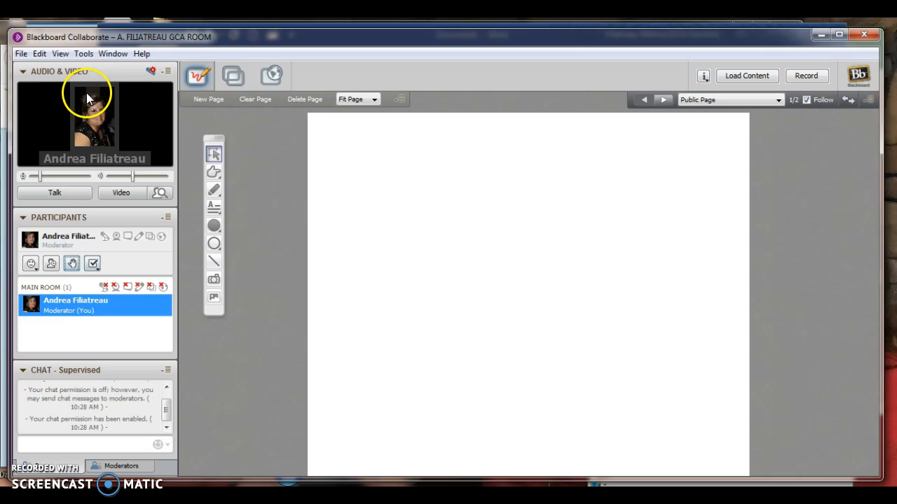
{"action": "left_click", "coordinate": [83, 53]}
{"action": "mouse_move", "coordinate": [113, 189]}
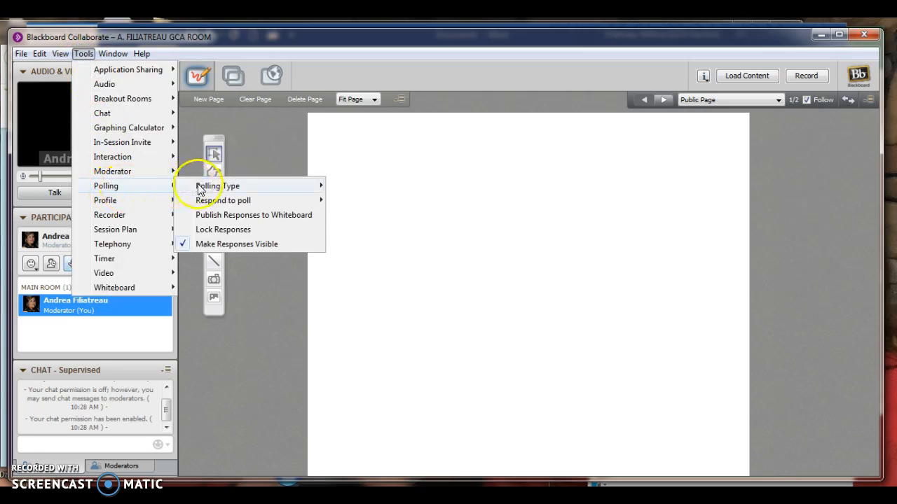
{"action": "mouse_move", "coordinate": [210, 186]}
{"action": "left_click", "coordinate": [362, 215]}
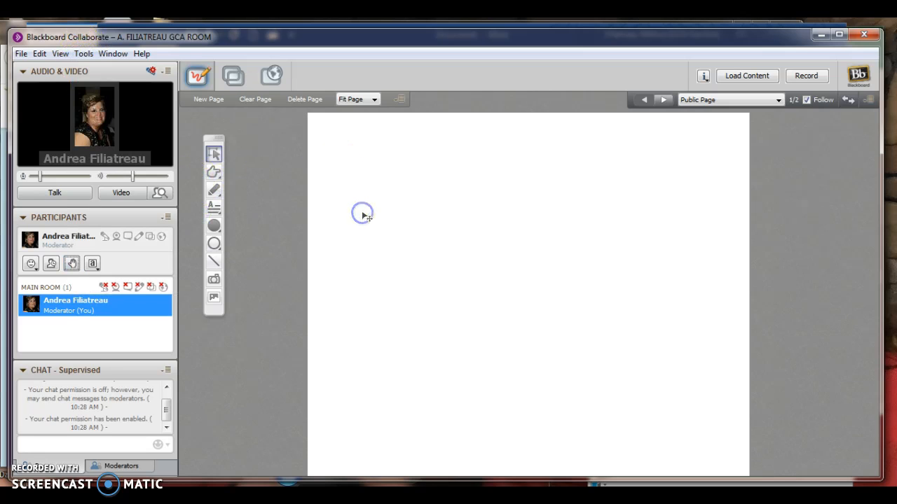
- Respond to the multiple-choice poll with answer C
{"action": "left_click", "coordinate": [98, 264]}
{"action": "left_click", "coordinate": [94, 264]}
{"action": "left_click", "coordinate": [94, 262]}
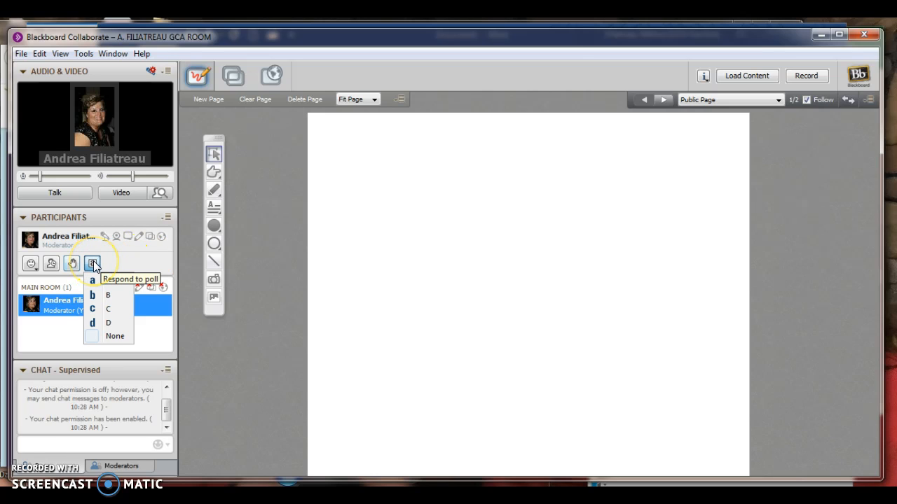
{"action": "left_click", "coordinate": [99, 309]}
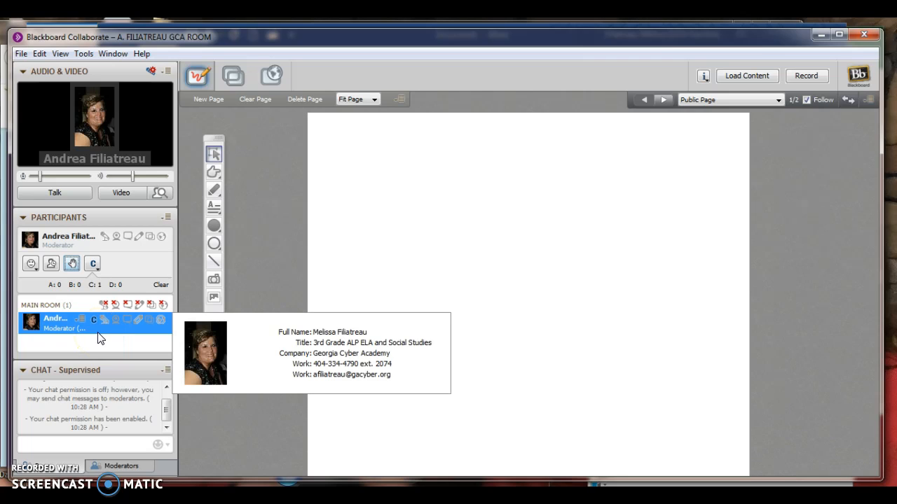
{"action": "left_click", "coordinate": [108, 335]}
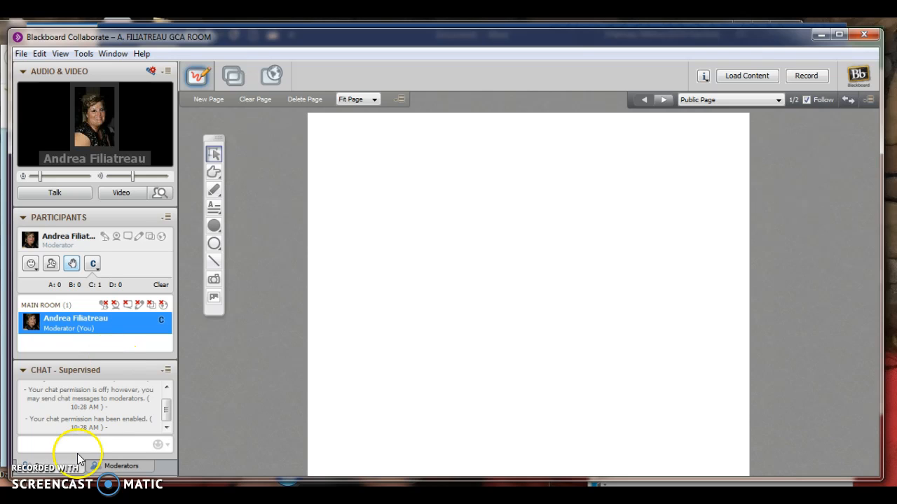
- Revoke the chat permission for the whole main room, and restore it
{"action": "left_click", "coordinate": [127, 306]}
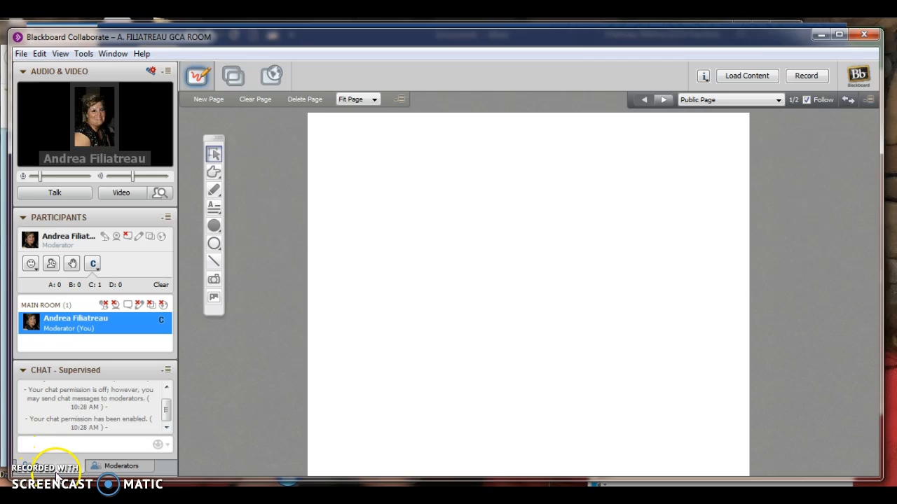
{"action": "left_click", "coordinate": [59, 445]}
{"action": "left_click", "coordinate": [128, 305]}
- Place a pointing-hand pointer near the upper-left corner of the whiteboard page
{"action": "left_click", "coordinate": [215, 152]}
{"action": "left_click", "coordinate": [334, 147]}
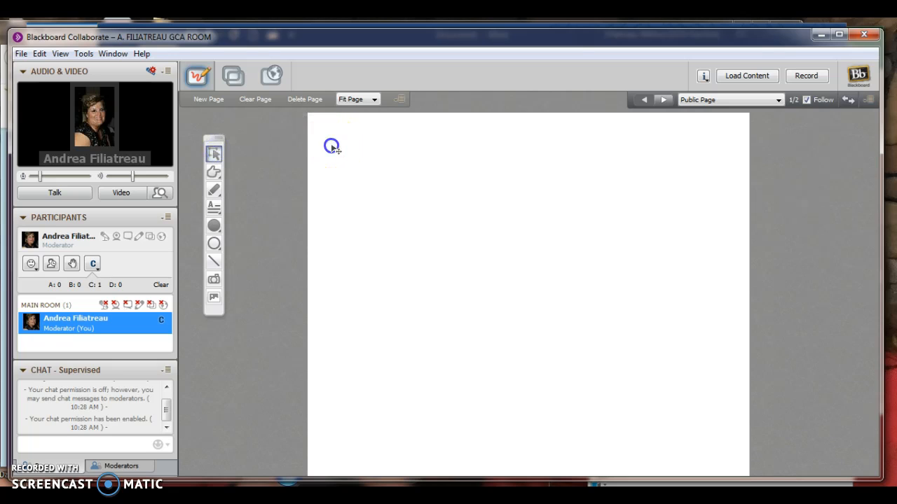
{"action": "left_click", "coordinate": [216, 172]}
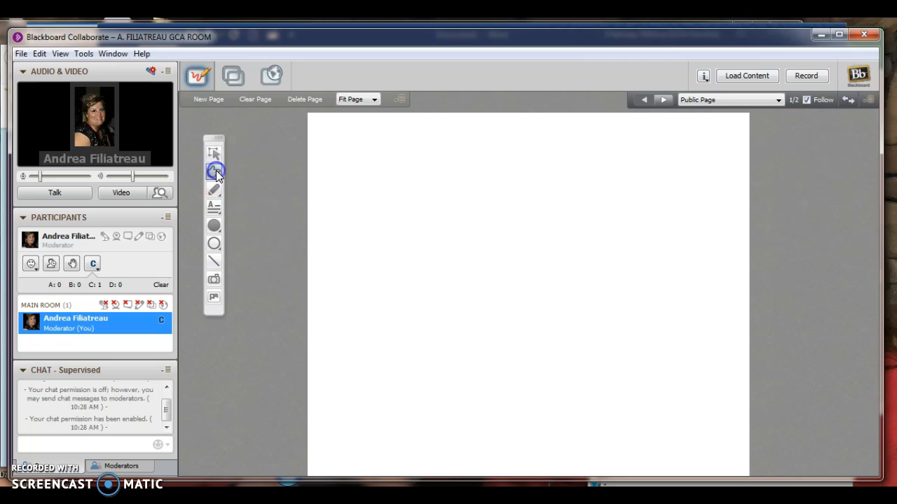
{"action": "left_click", "coordinate": [215, 174]}
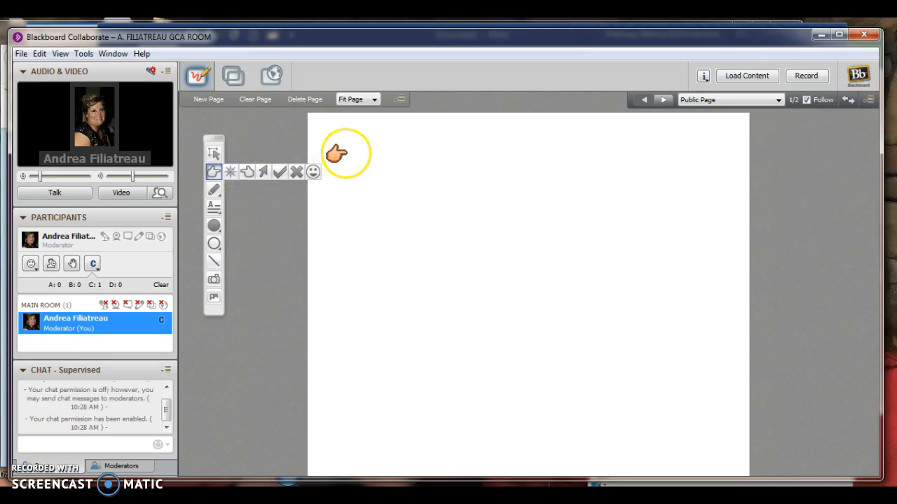
{"action": "left_click", "coordinate": [347, 153]}
{"action": "left_click", "coordinate": [327, 133]}
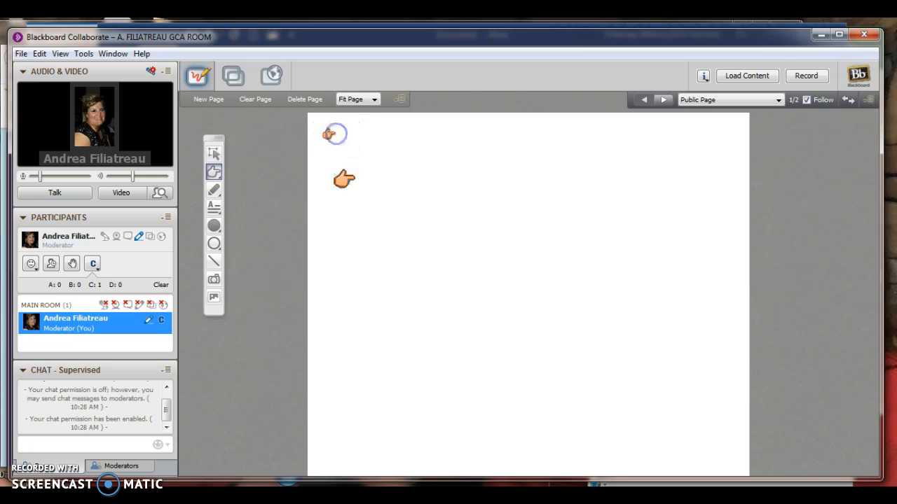
- Draw two freehand pen strokes near the top of the whiteboard page, one red and a purple one below it
{"action": "left_click", "coordinate": [214, 189]}
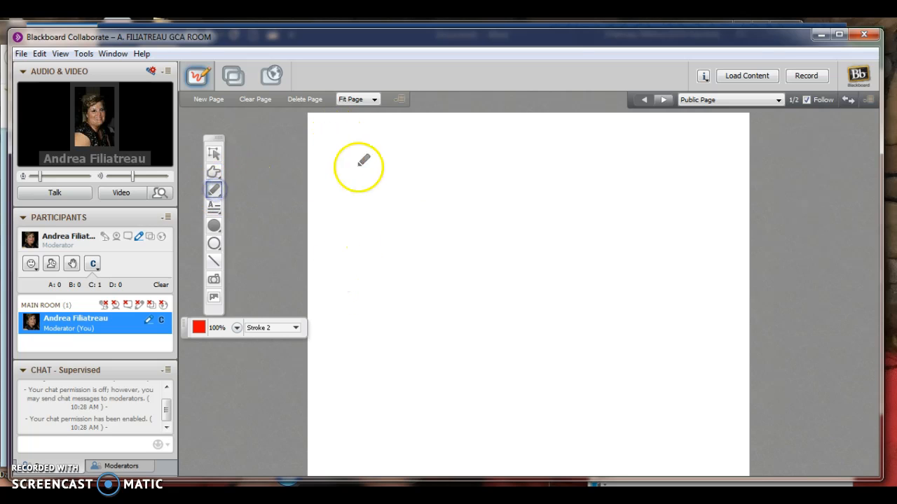
{"action": "left_click_drag", "start_coordinate": [322, 150], "coordinate": [434, 142]}
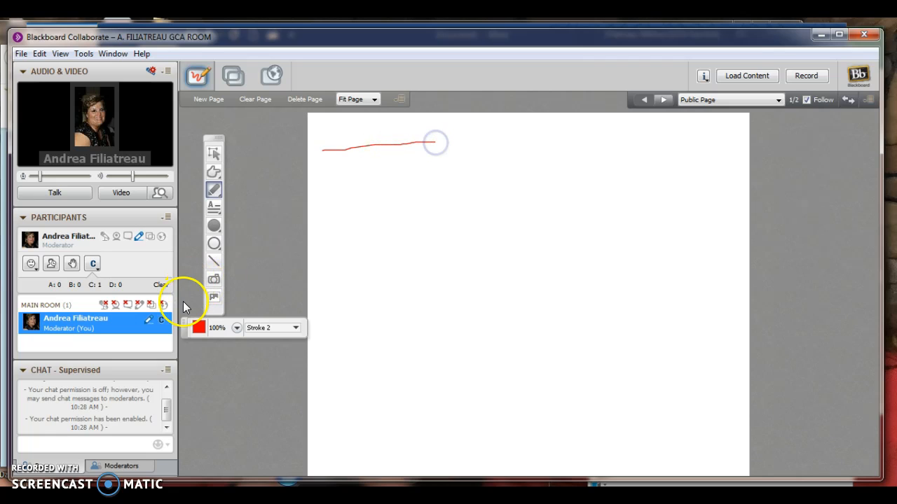
{"action": "left_click", "coordinate": [198, 329]}
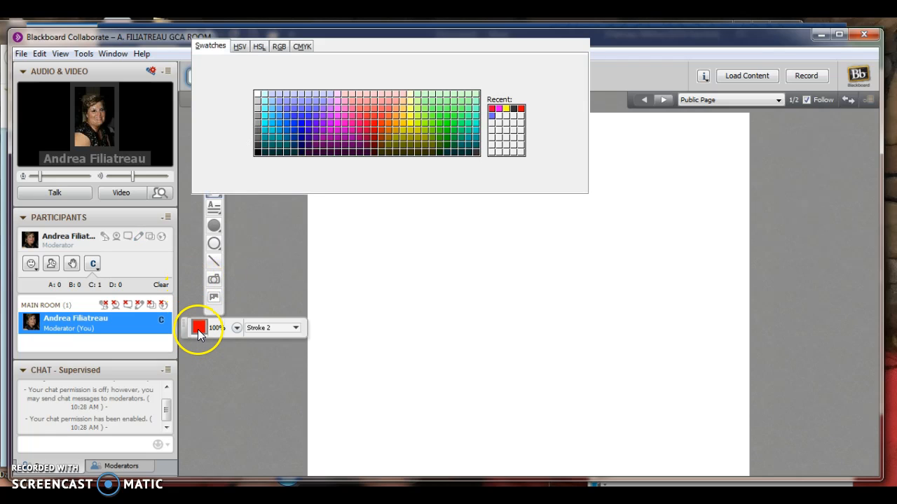
{"action": "left_click", "coordinate": [322, 121]}
{"action": "left_click", "coordinate": [324, 200]}
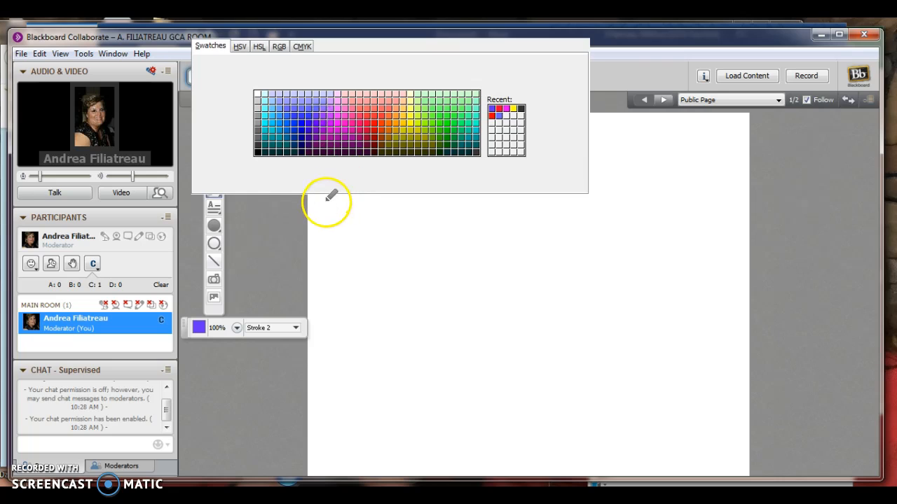
{"action": "left_click_drag", "start_coordinate": [322, 180], "coordinate": [425, 172]}
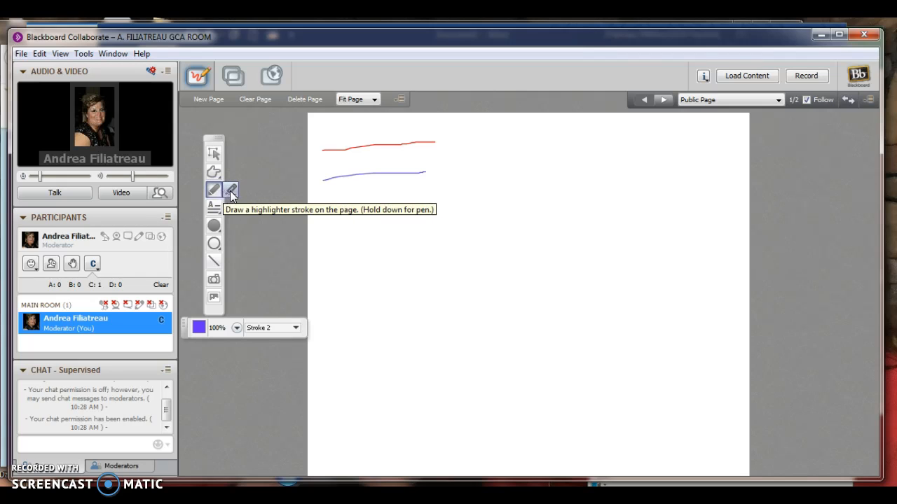
- Draw two horizontal highlighter strokes below the purple pen stroke, one yellow and a light-blue one beneath it
{"action": "left_click", "coordinate": [231, 192]}
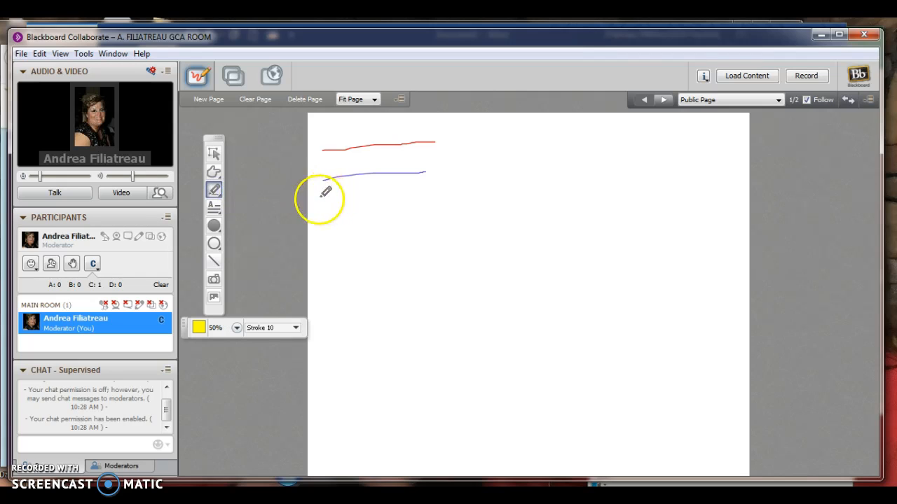
{"action": "left_click_drag", "start_coordinate": [317, 198], "coordinate": [420, 195]}
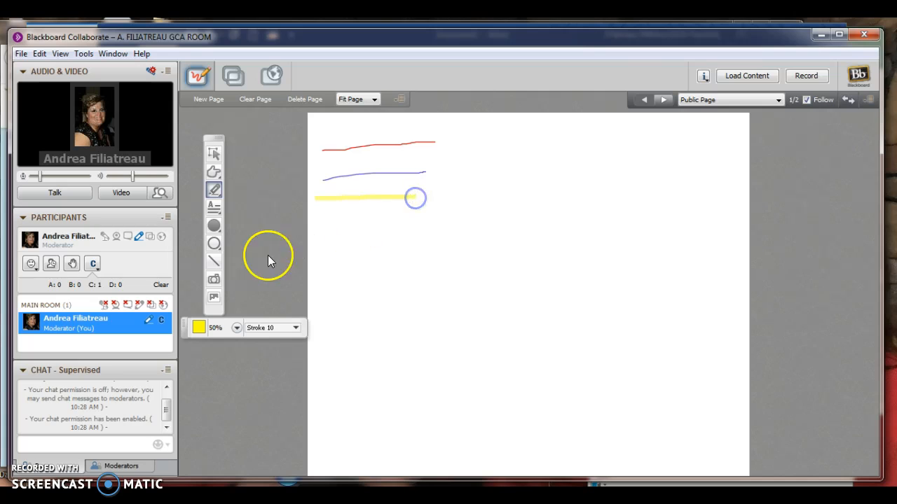
{"action": "left_click", "coordinate": [199, 328]}
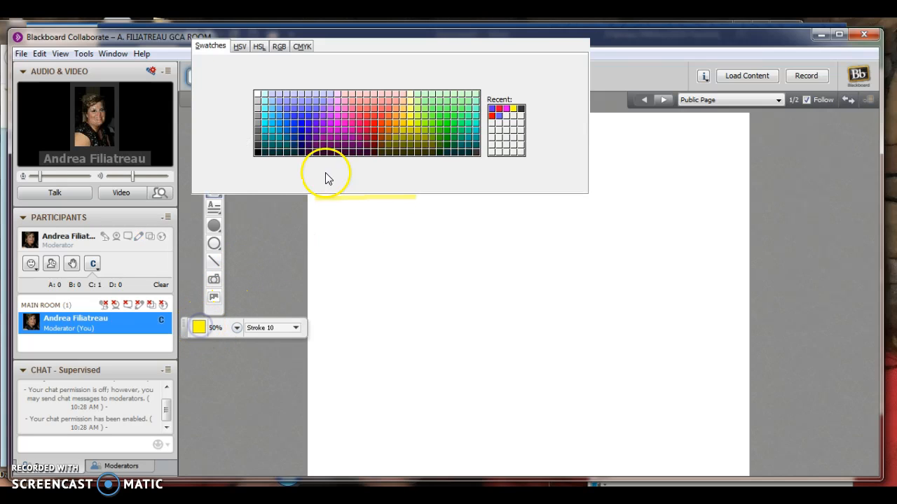
{"action": "left_click", "coordinate": [264, 117]}
{"action": "left_click", "coordinate": [321, 210]}
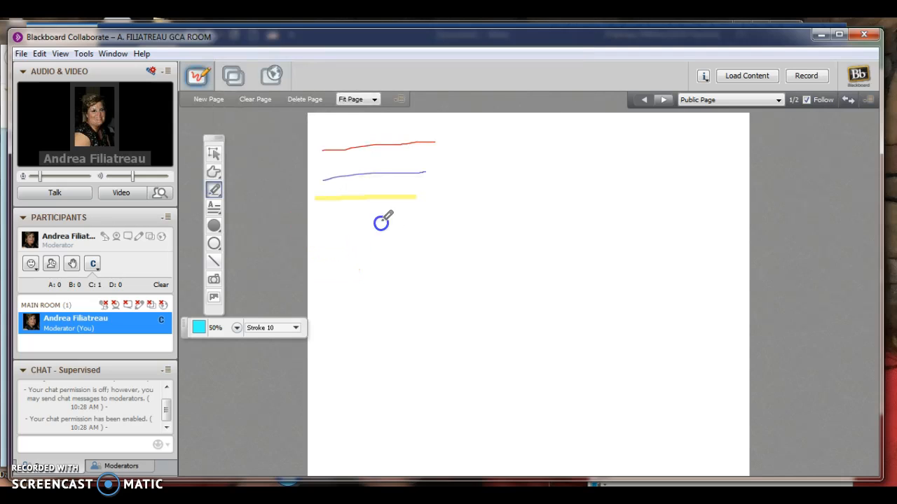
{"action": "left_click_drag", "start_coordinate": [317, 220], "coordinate": [424, 219]}
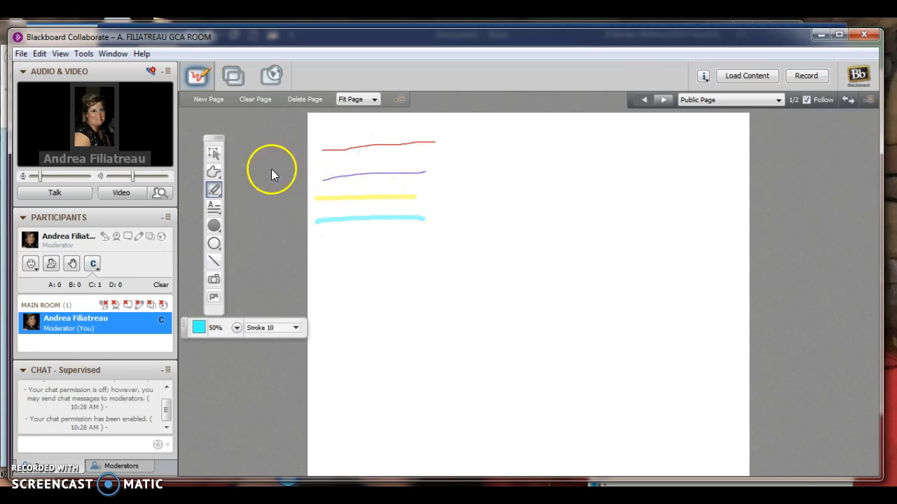
- Set the highlighter to Stroke 24 and draw a thick light-blue stroke below the thinner one
{"action": "left_click", "coordinate": [275, 334]}
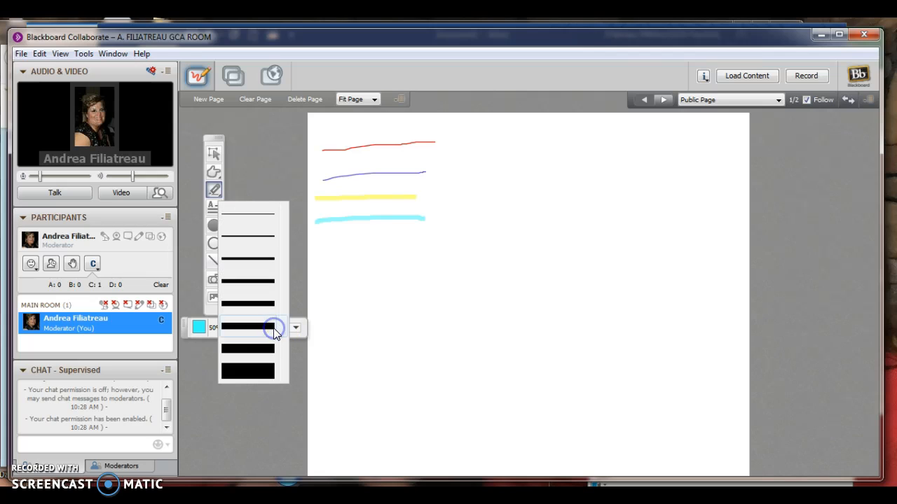
{"action": "left_click", "coordinate": [265, 370]}
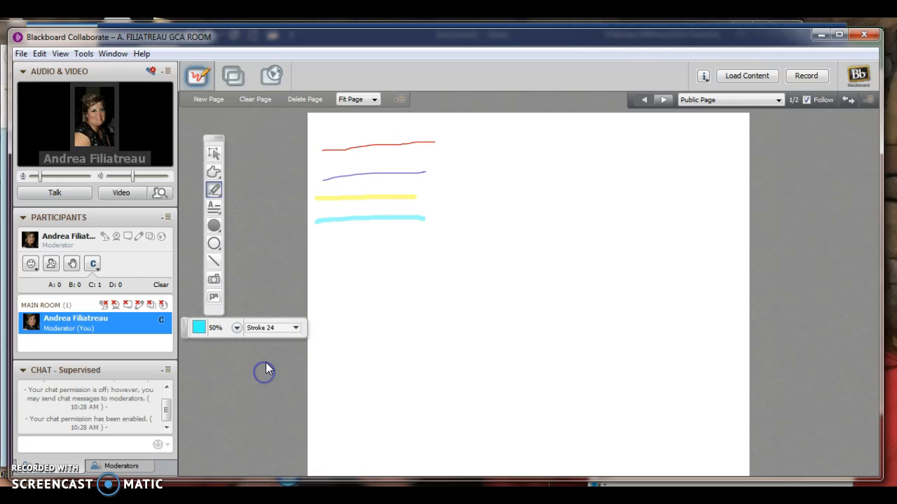
{"action": "left_click", "coordinate": [286, 329]}
{"action": "left_click", "coordinate": [329, 238]}
{"action": "left_click_drag", "start_coordinate": [321, 242], "coordinate": [444, 248]}
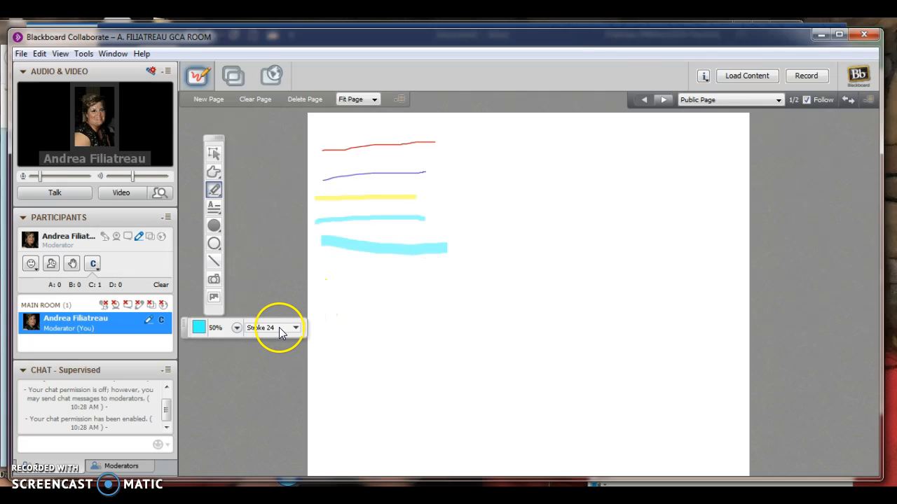
- Add a text box containing "Hello" near the upper middle of the whiteboard page
{"action": "left_click", "coordinate": [215, 208]}
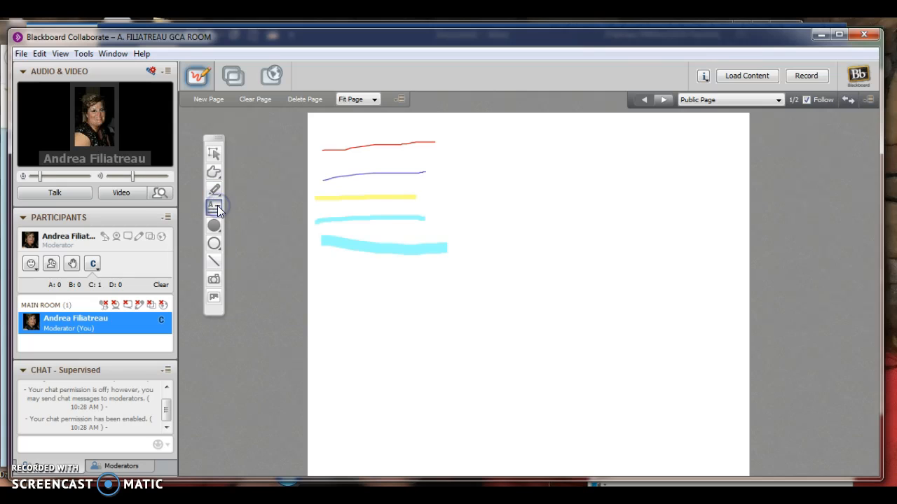
{"action": "left_click", "coordinate": [229, 208]}
{"action": "left_click", "coordinate": [511, 154]}
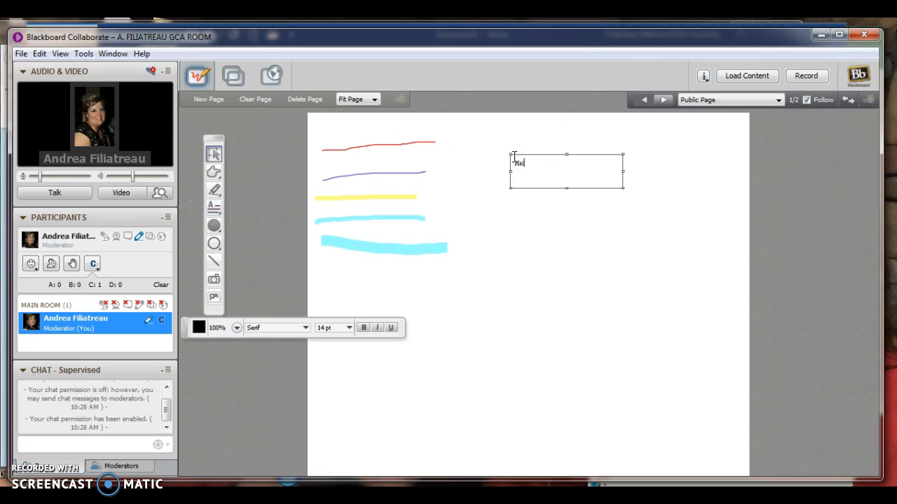
{"action": "left_click", "coordinate": [525, 235]}
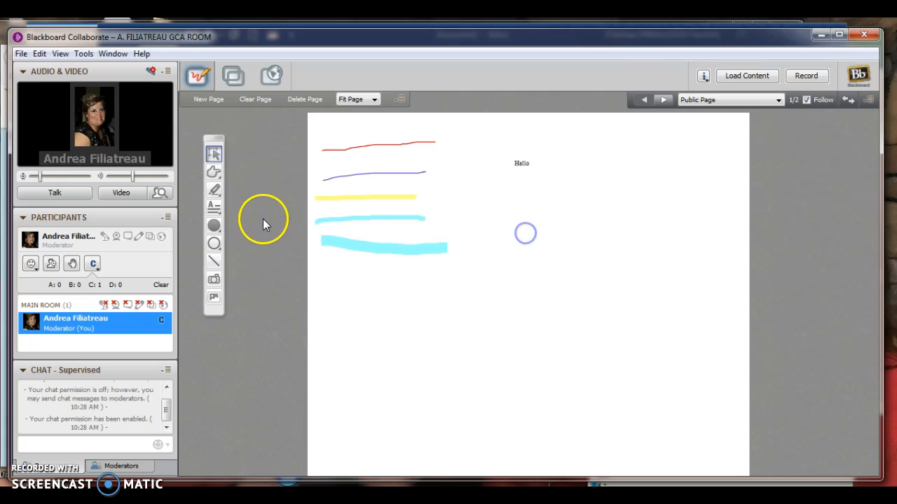
- Add a simple text entry "Hello" below the existing text and colour it blue-violet
{"action": "left_click", "coordinate": [215, 211]}
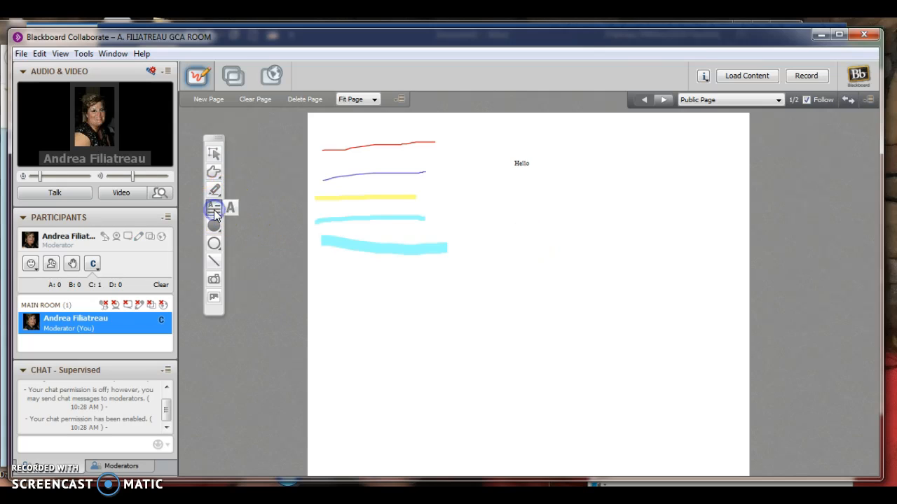
{"action": "left_click", "coordinate": [491, 211]}
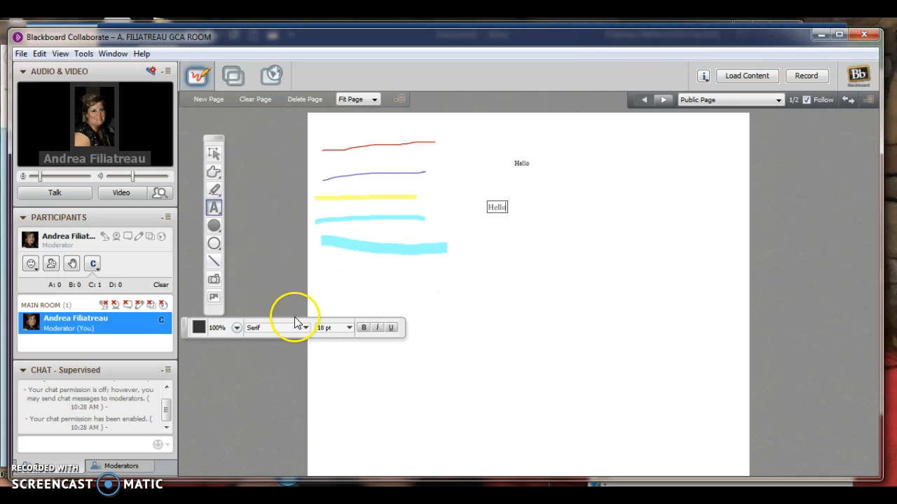
{"action": "left_click", "coordinate": [198, 329]}
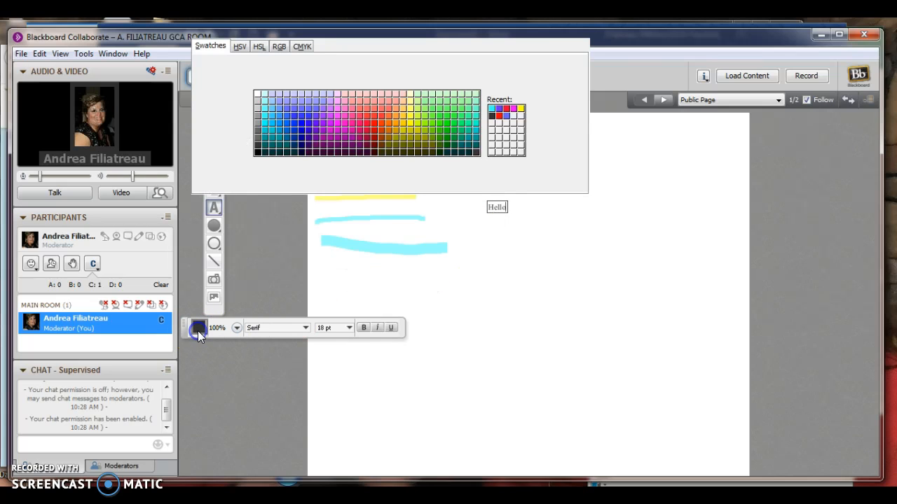
{"action": "left_click", "coordinate": [316, 110]}
{"action": "left_click", "coordinate": [474, 239]}
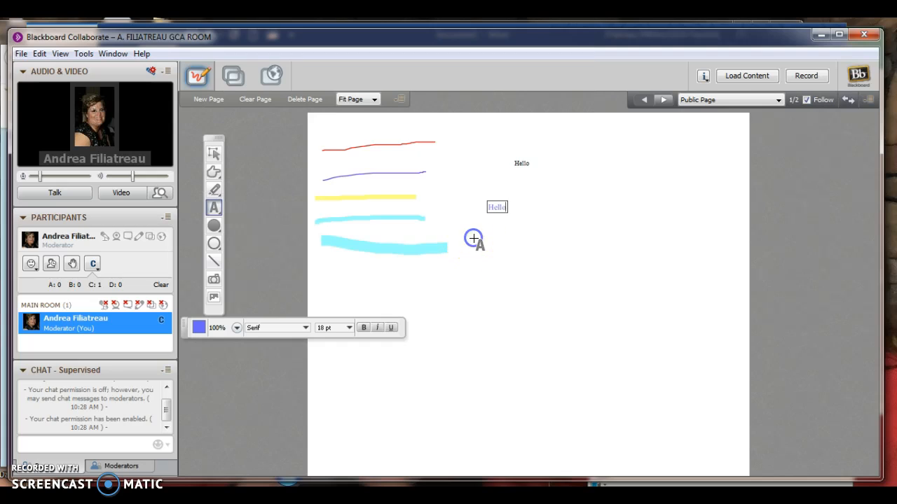
{"action": "left_click", "coordinate": [474, 239]}
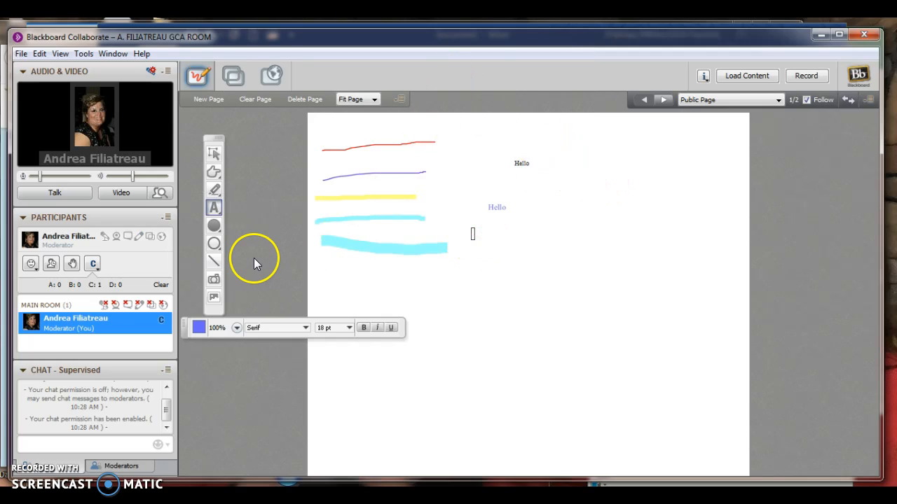
- Draw a filled black ellipse below the highlighter strokes and a filled black rectangle beside it
{"action": "left_click", "coordinate": [215, 226]}
{"action": "left_click", "coordinate": [214, 226]}
{"action": "left_click_drag", "start_coordinate": [338, 283], "coordinate": [446, 359]}
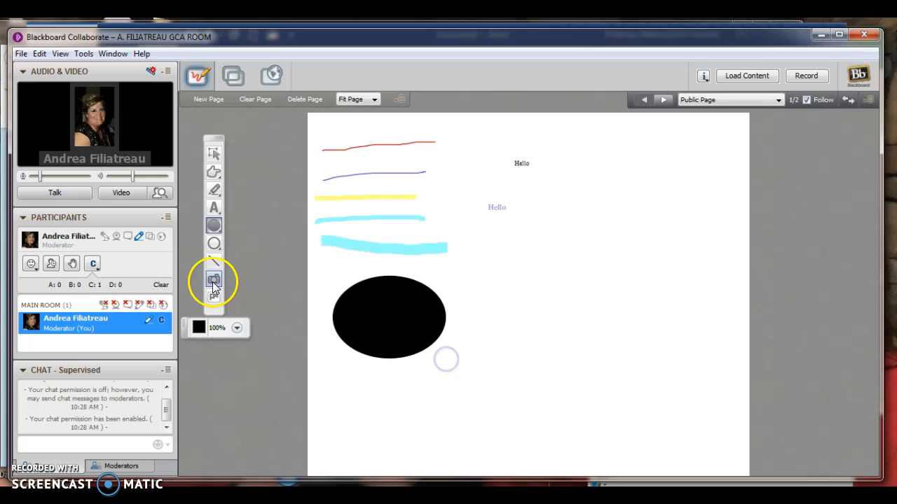
{"action": "left_click", "coordinate": [215, 224]}
{"action": "left_click", "coordinate": [237, 224]}
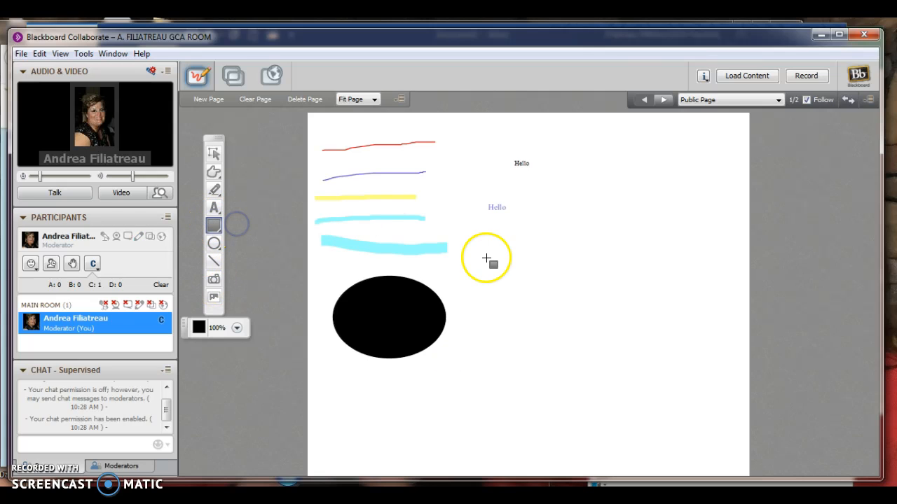
{"action": "left_click_drag", "start_coordinate": [468, 282], "coordinate": [574, 354]}
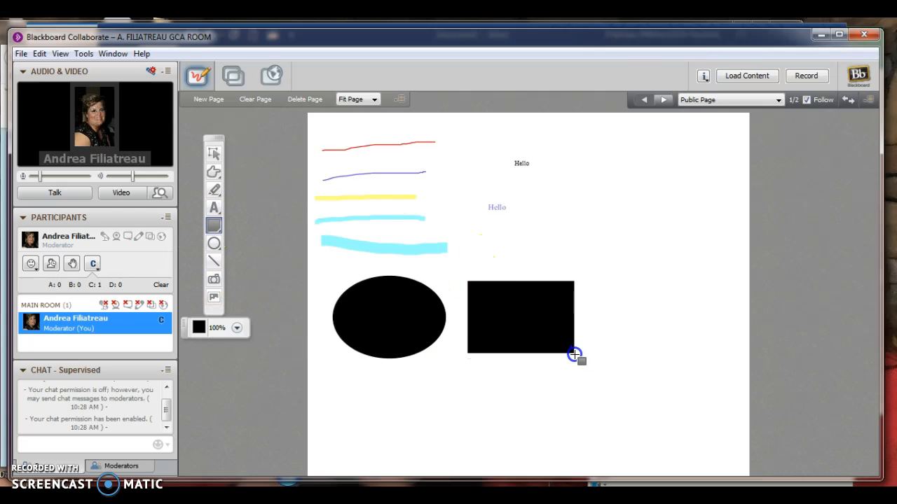
- Draw an outlined ellipse below the filled ellipse and an outlined rectangle below the filled rectangle
{"action": "left_click", "coordinate": [215, 245]}
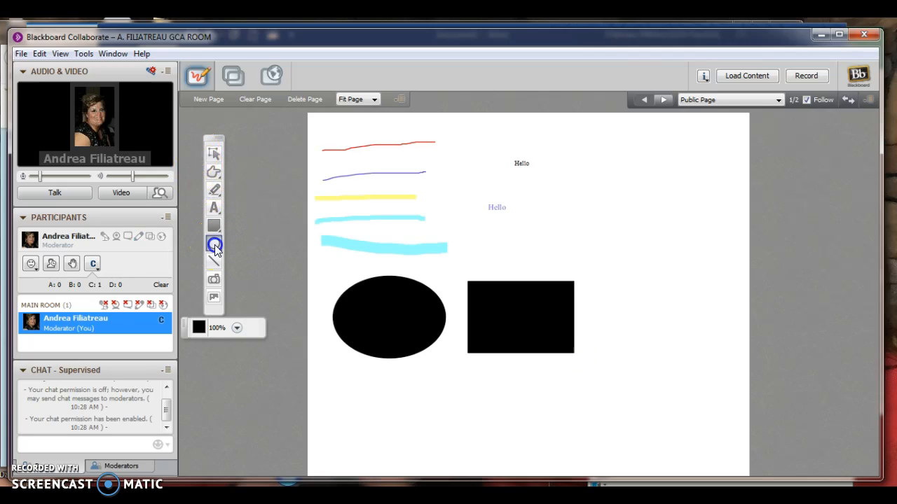
{"action": "left_click_drag", "start_coordinate": [342, 365], "coordinate": [458, 400]}
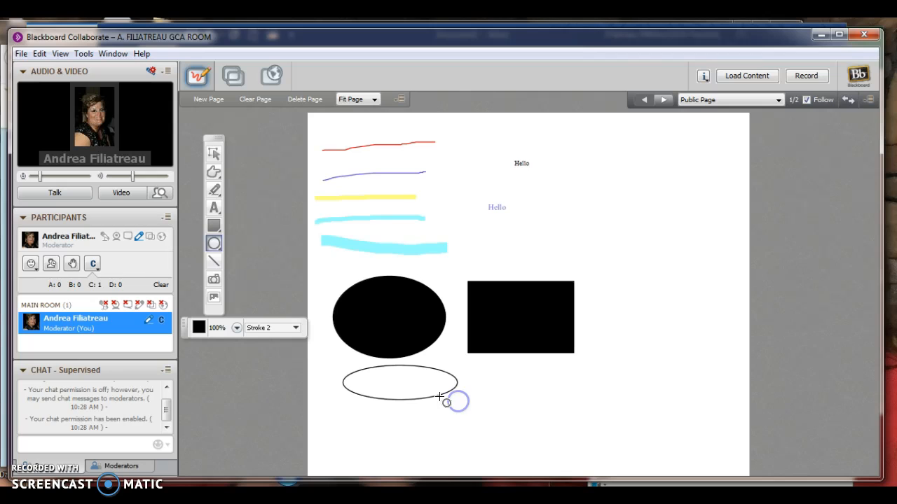
{"action": "left_click", "coordinate": [214, 245]}
{"action": "left_click", "coordinate": [230, 241]}
{"action": "left_click_drag", "start_coordinate": [487, 364], "coordinate": [587, 406]}
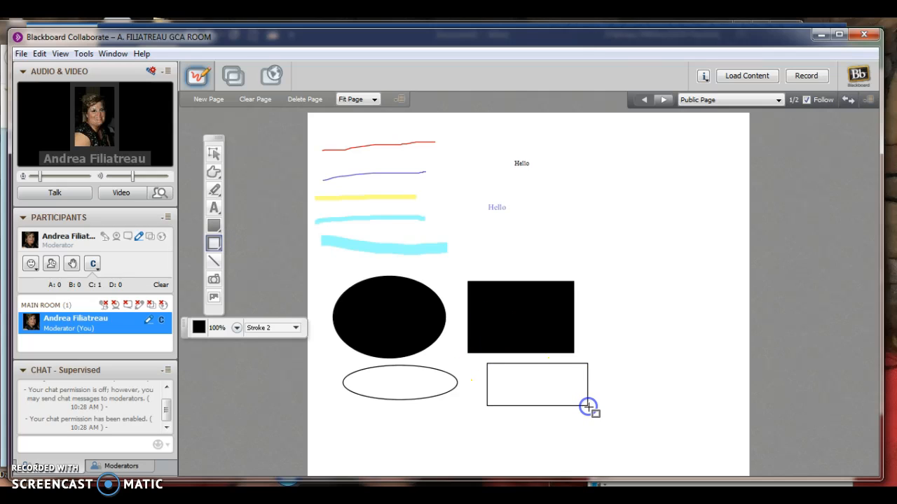
- Draw four straight red lines to the right of the strokes: three roughly horizontal and one steep line crossing two of them
{"action": "left_click", "coordinate": [214, 261]}
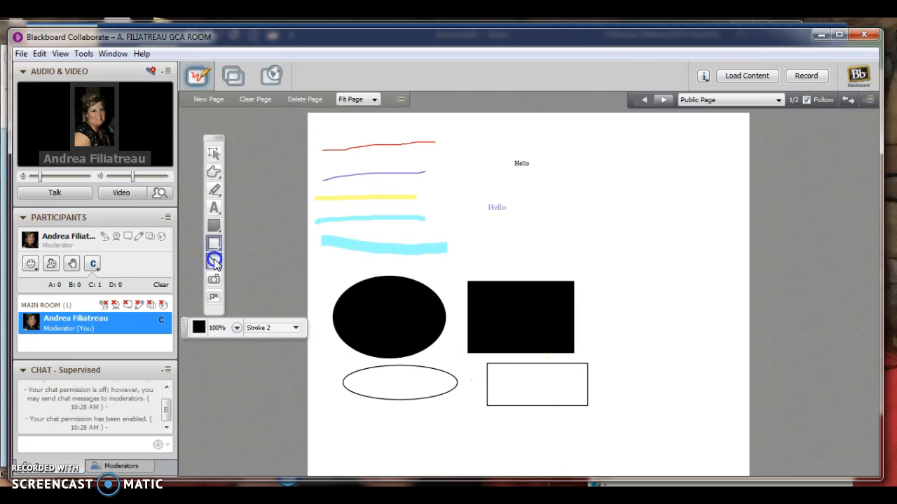
{"action": "left_click_drag", "start_coordinate": [541, 248], "coordinate": [690, 257]}
{"action": "left_click_drag", "start_coordinate": [554, 194], "coordinate": [700, 195]}
{"action": "left_click_drag", "start_coordinate": [468, 247], "coordinate": [622, 231]}
{"action": "left_click_drag", "start_coordinate": [634, 144], "coordinate": [660, 334]}
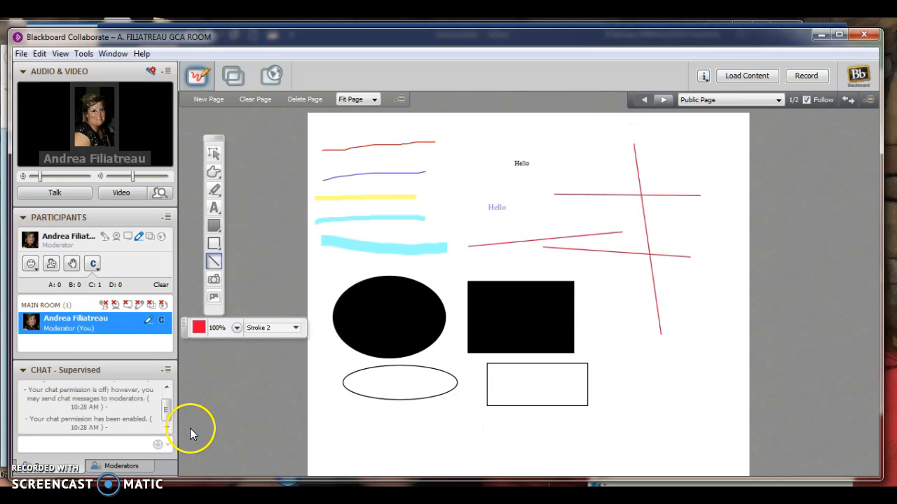
- Place clip art symbols on the page: a smiley face and a star near the top, and a plus and a minus sign near the lower right
{"action": "left_click", "coordinate": [213, 297]}
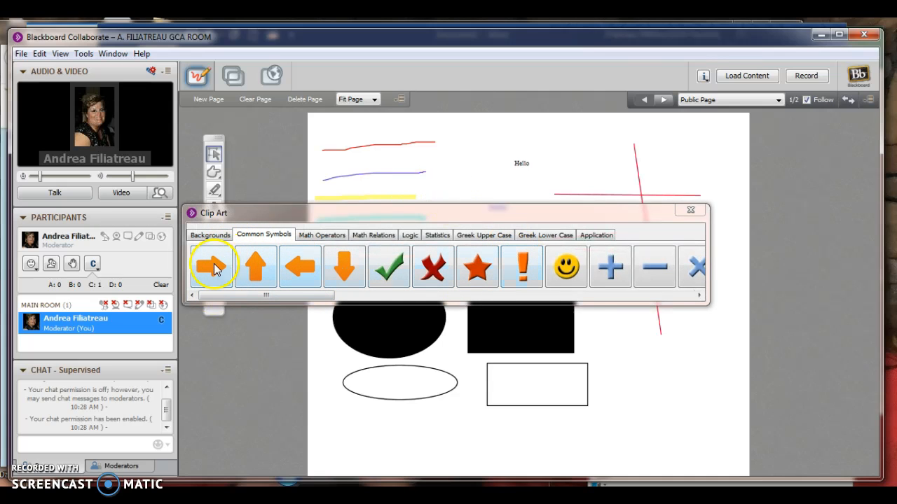
{"action": "left_click", "coordinate": [566, 266]}
{"action": "left_click", "coordinate": [567, 129]}
{"action": "left_click", "coordinate": [476, 267]}
{"action": "left_click", "coordinate": [449, 137]}
{"action": "left_click", "coordinate": [610, 267]}
{"action": "left_click", "coordinate": [669, 392]}
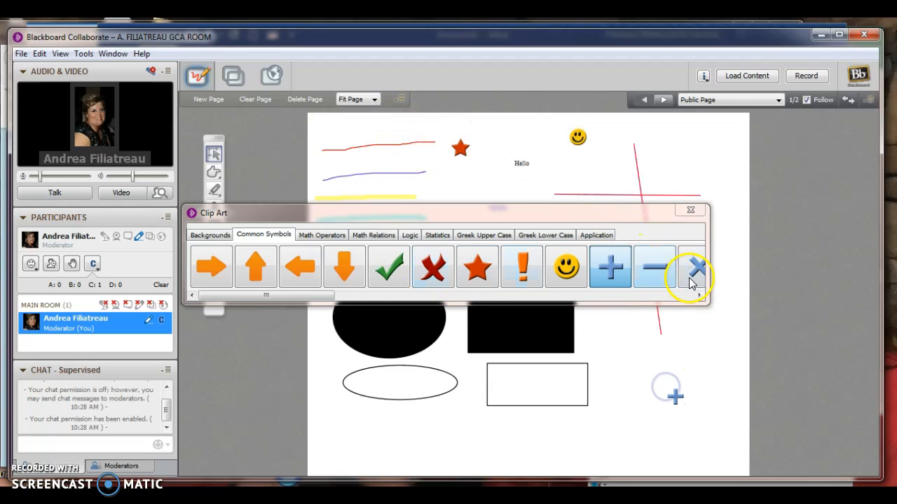
{"action": "left_click", "coordinate": [650, 275]}
{"action": "left_click", "coordinate": [634, 384]}
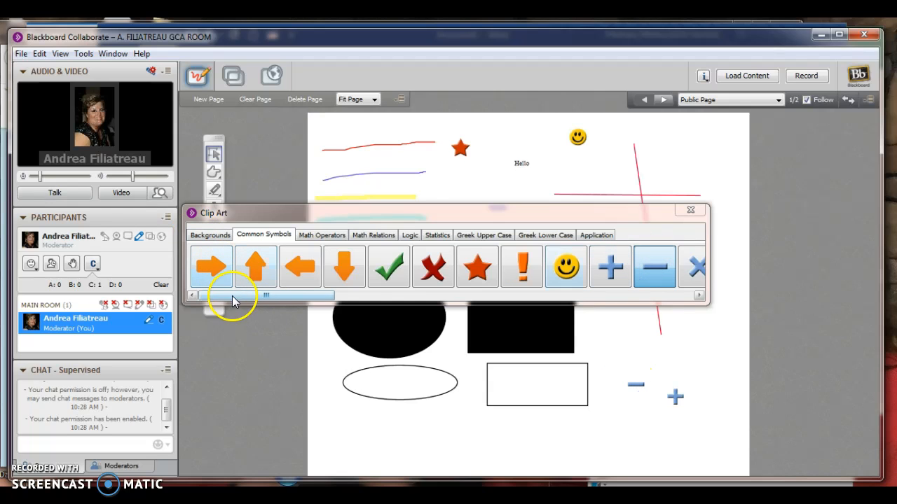
- Browse the Math Operators and Common Symbols clip art collections and close the clip art library
{"action": "left_click", "coordinate": [318, 235]}
{"action": "left_click", "coordinate": [270, 236]}
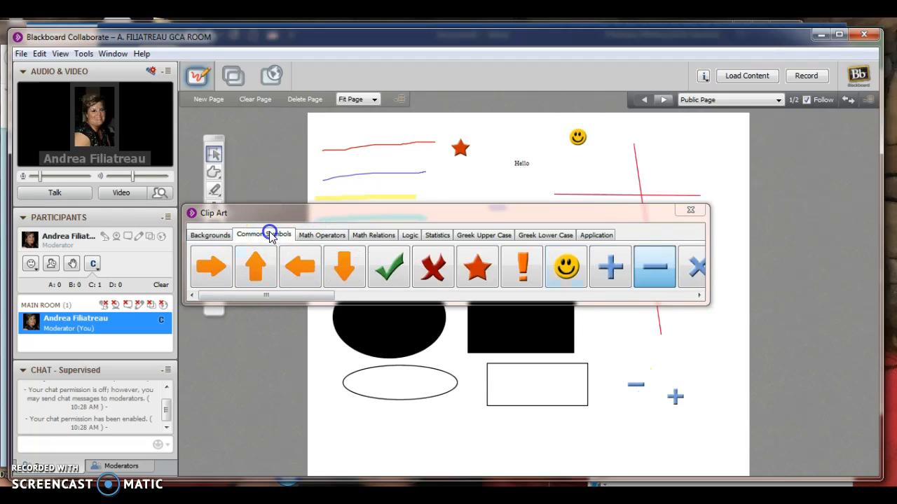
{"action": "left_click", "coordinate": [267, 302]}
{"action": "mouse_move", "coordinate": [267, 301]}
{"action": "left_mouse_down"}
{"action": "mouse_move", "coordinate": [639, 338]}
{"action": "mouse_move", "coordinate": [548, 312]}
{"action": "left_mouse_up"}
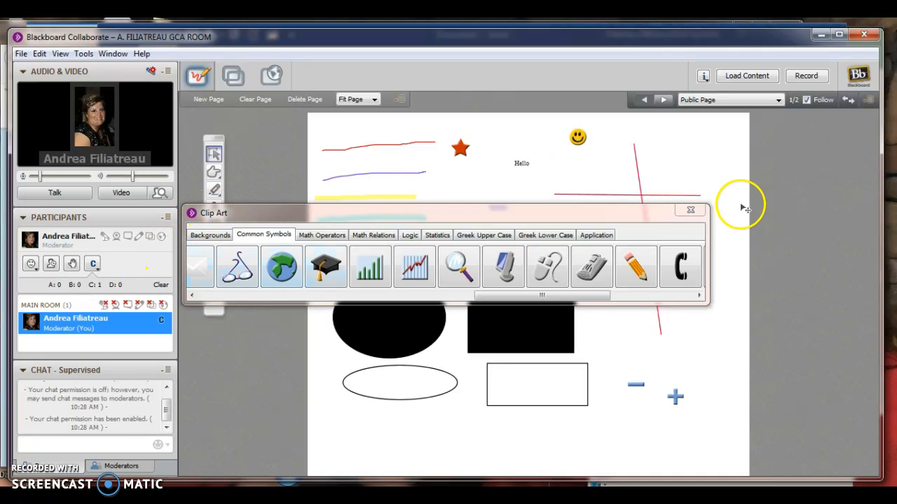
{"action": "left_click", "coordinate": [690, 210]}
- Select the red freehand pen stroke near the top of the whiteboard page and delete it
{"action": "left_click", "coordinate": [217, 154]}
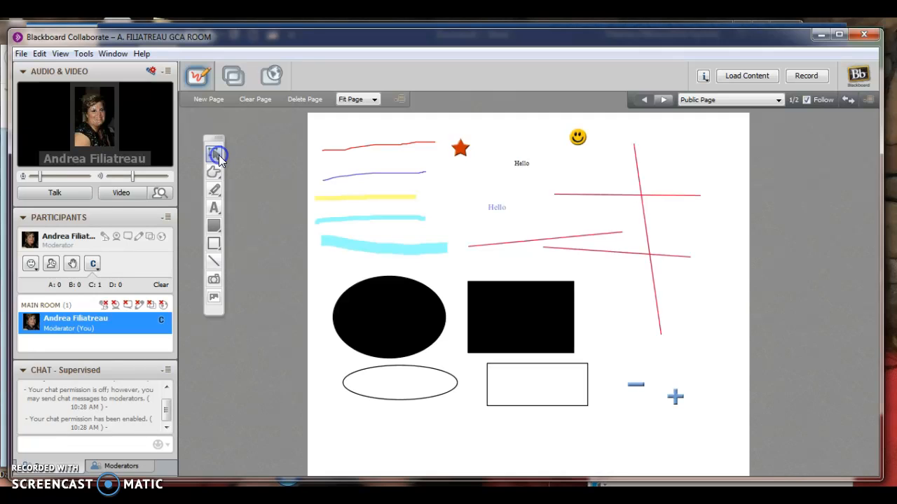
{"action": "left_click", "coordinate": [215, 155]}
{"action": "left_click", "coordinate": [214, 153]}
{"action": "mouse_move", "coordinate": [320, 124]}
{"action": "left_mouse_down"}
{"action": "mouse_move", "coordinate": [357, 154]}
{"action": "mouse_move", "coordinate": [441, 168]}
{"action": "left_mouse_up"}
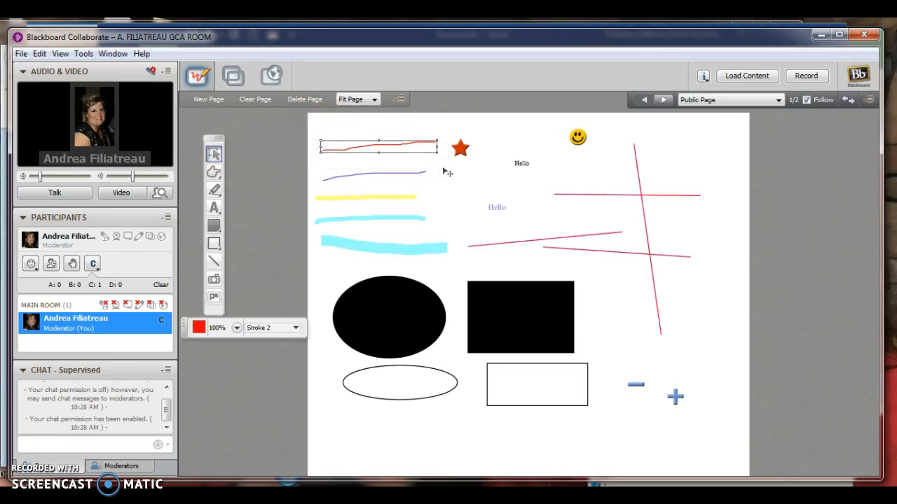
{"action": "key", "text": "Delete"}
{"action": "left_click", "coordinate": [433, 178]}
{"action": "left_click", "coordinate": [353, 180]}
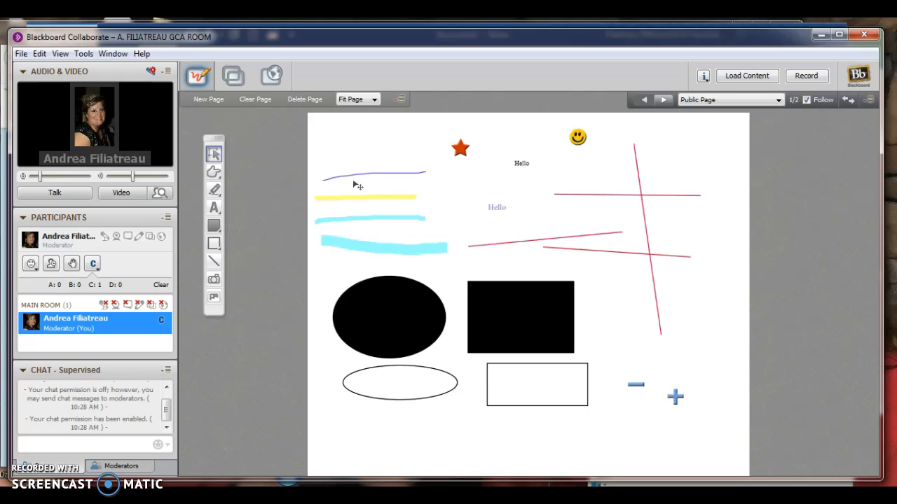
{"action": "left_click", "coordinate": [344, 188]}
{"action": "left_click", "coordinate": [435, 188]}
{"action": "left_click", "coordinate": [214, 152]}
- Switch back and forth between the two whiteboard pages, ending on Public Page 1
{"action": "left_click", "coordinate": [664, 100]}
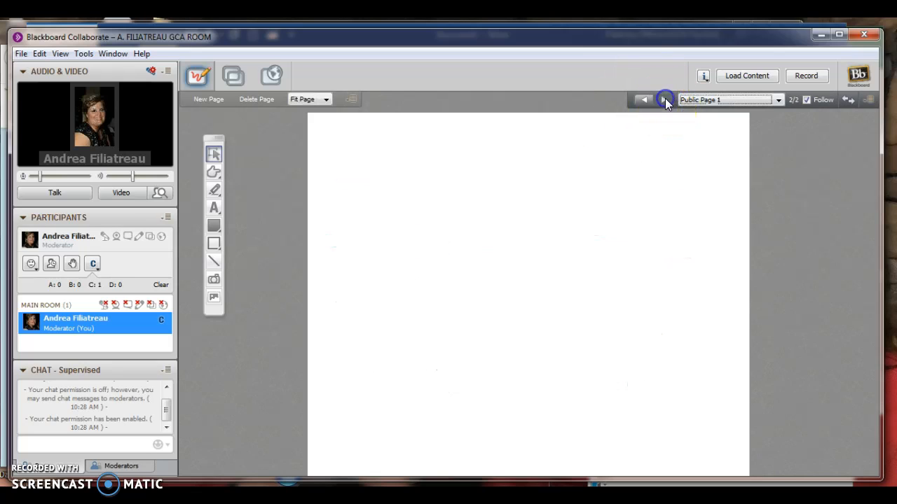
{"action": "left_click", "coordinate": [644, 101]}
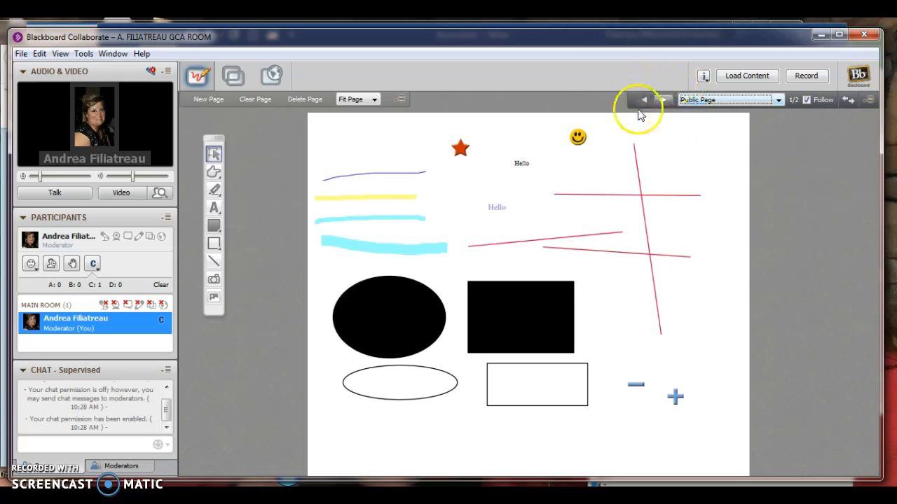
{"action": "left_click", "coordinate": [661, 100]}
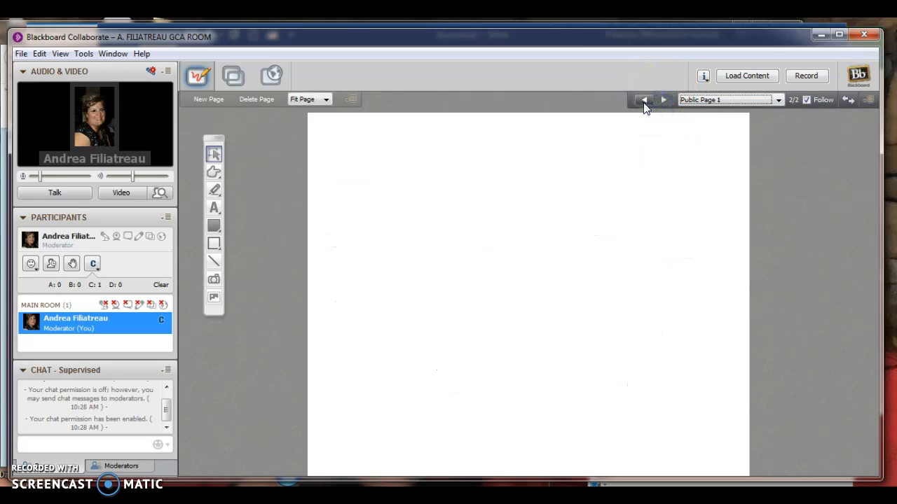
- Switch whiteboard pages, ending on Public Page 1, and turn off the application sharing permission for everyone in the main room
{"action": "left_click", "coordinate": [643, 101]}
{"action": "left_click", "coordinate": [663, 100]}
{"action": "left_click", "coordinate": [151, 304]}
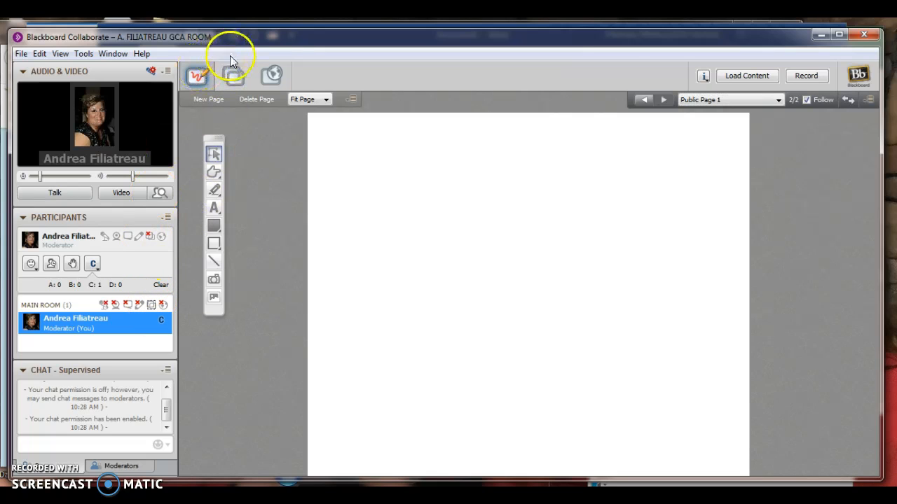
- View the desktop and open applications available for Application Sharing, cancel without sharing, and return to the whiteboard
{"action": "left_click", "coordinate": [232, 80]}
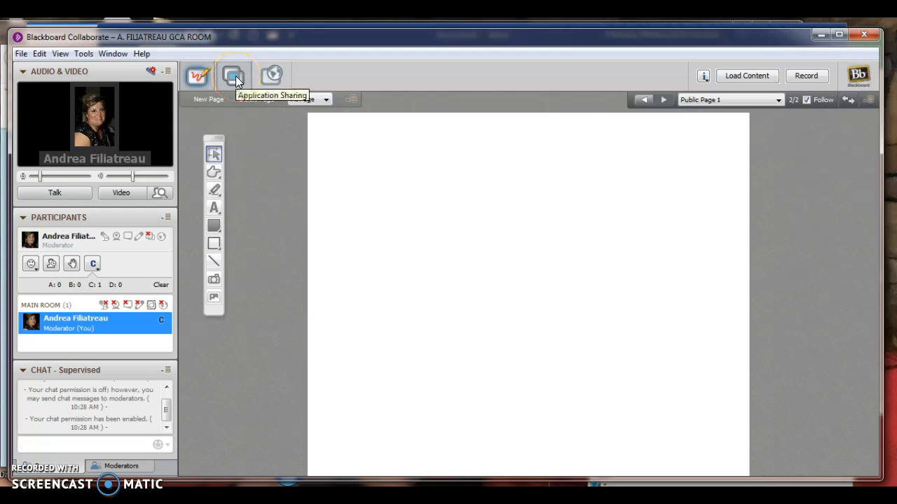
{"action": "left_click", "coordinate": [236, 79]}
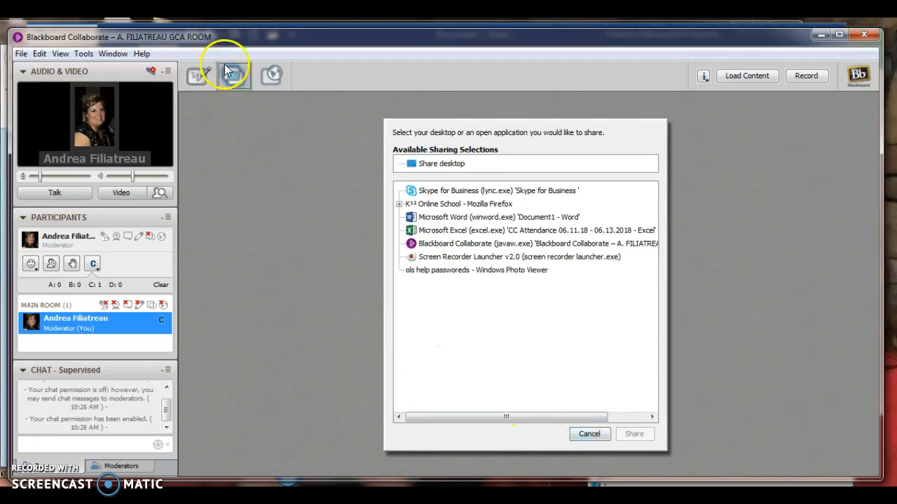
{"action": "left_click", "coordinate": [588, 434]}
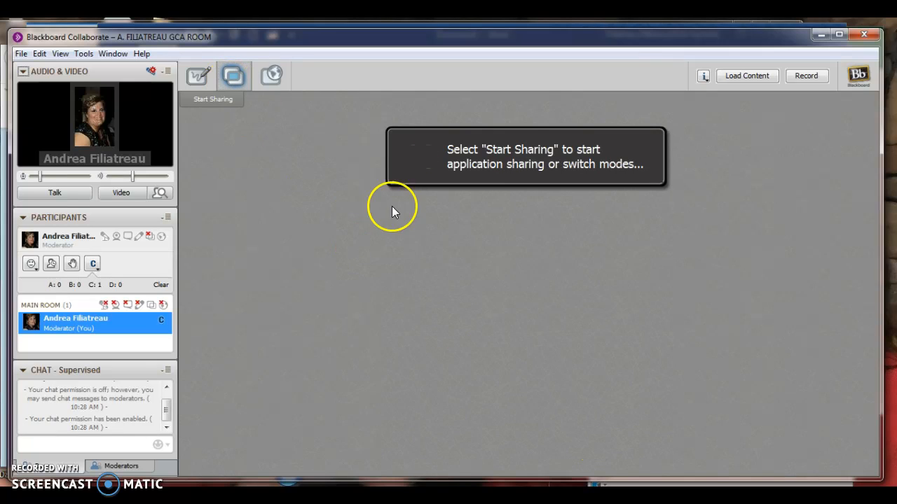
{"action": "left_click", "coordinate": [199, 77]}
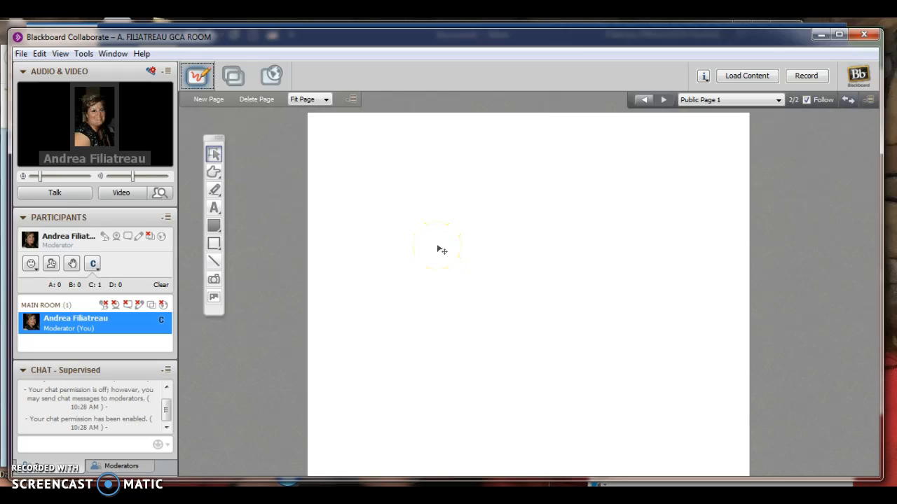
- Show the File Transfer Library, look over its file list and controls, and close it
{"action": "left_click", "coordinate": [114, 54]}
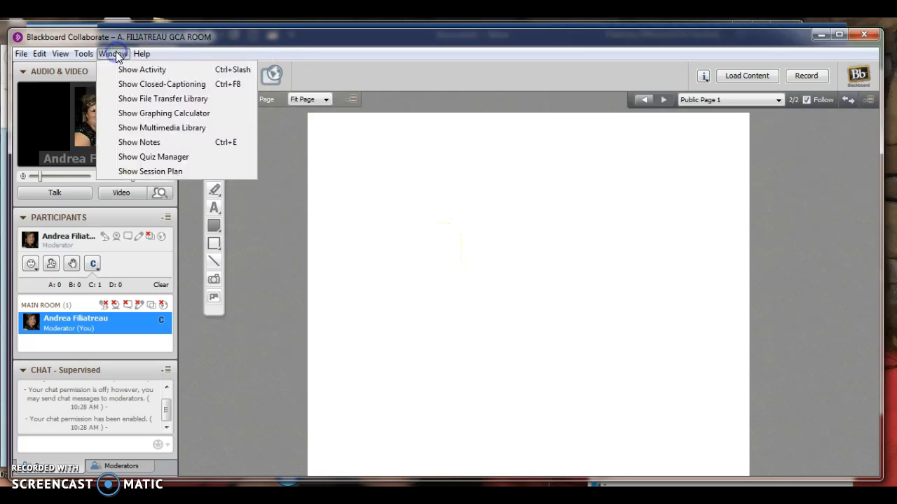
{"action": "left_click", "coordinate": [129, 99]}
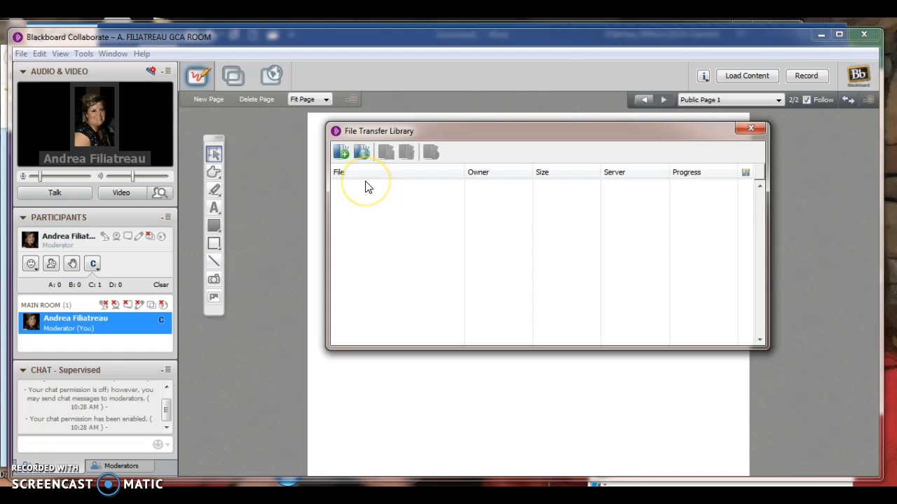
{"action": "left_click", "coordinate": [753, 129]}
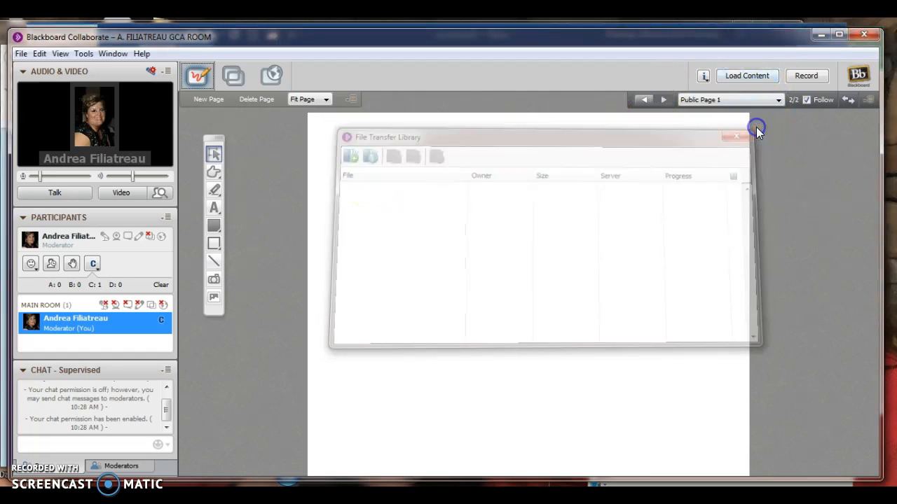